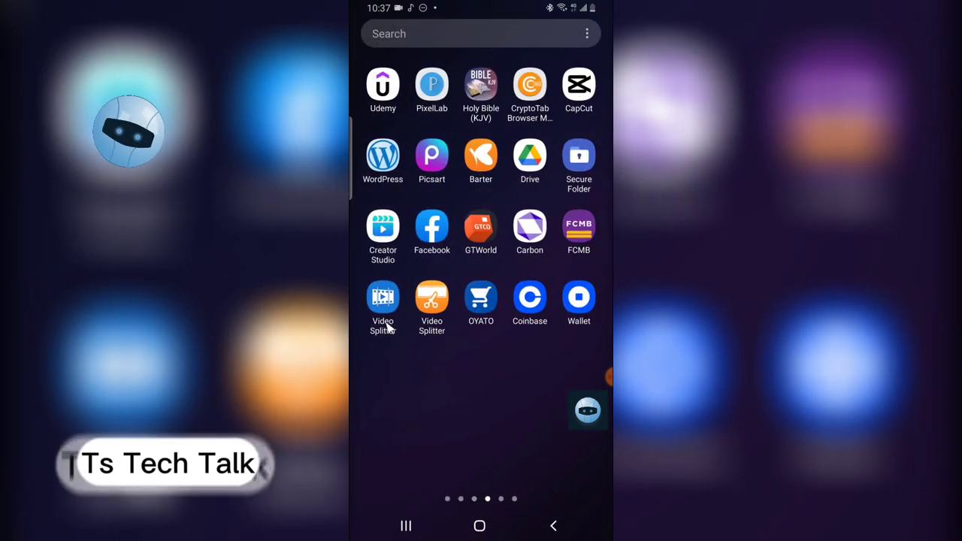
Switch to the Play Store and search for "video to audio converter"
left_click_drag(473, 187, 543, 221)
left_click(485, 75)
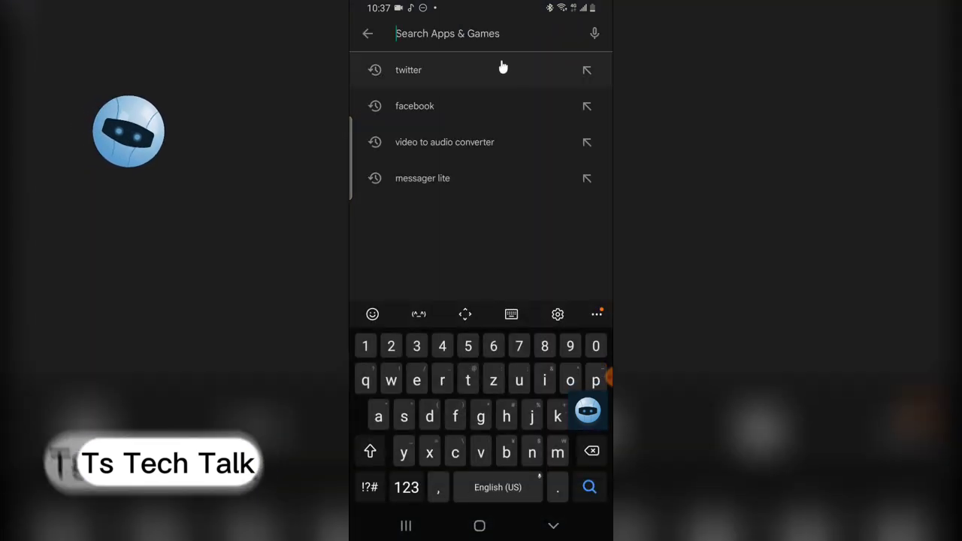
left_click(444, 142)
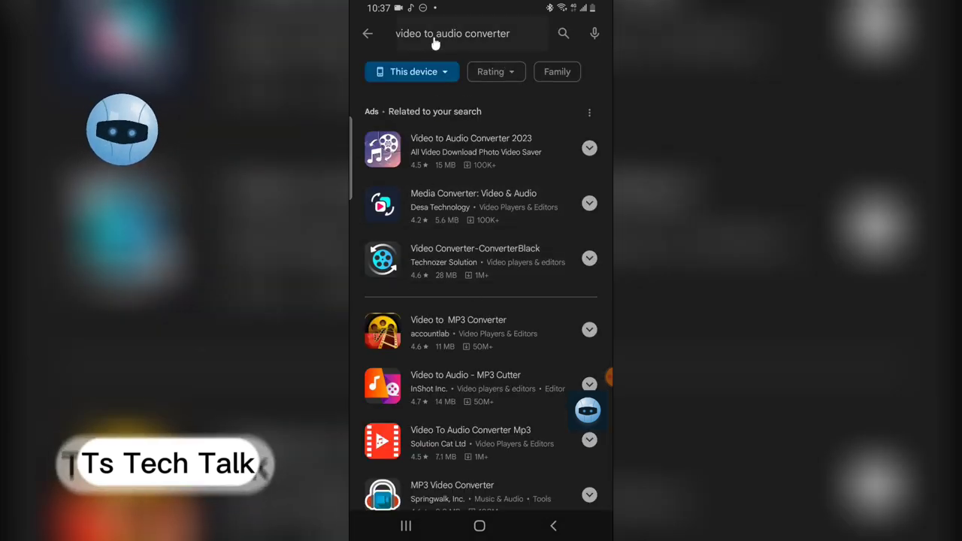
Look through the list of video to audio converter apps in the search results
scroll(488, 226, "down", 10)
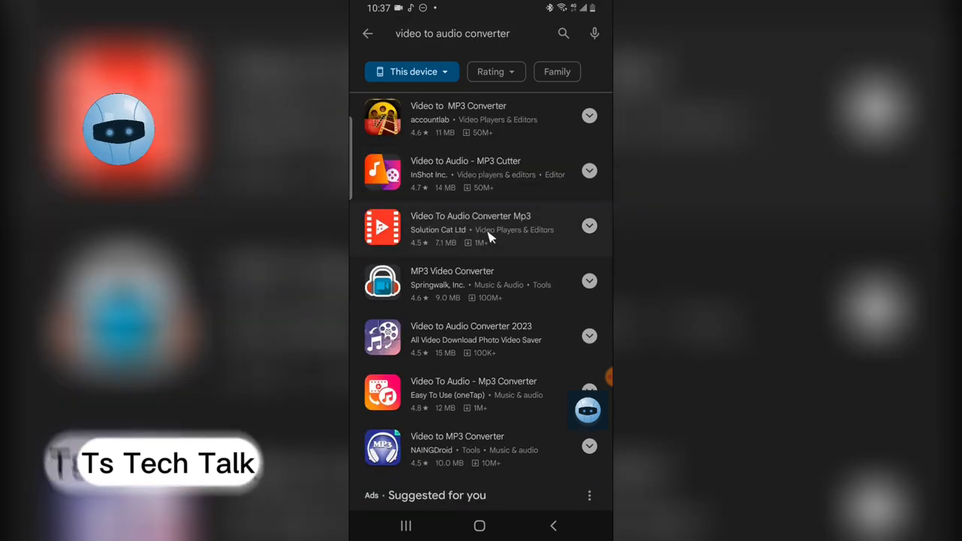
scroll(489, 238, "down", 1)
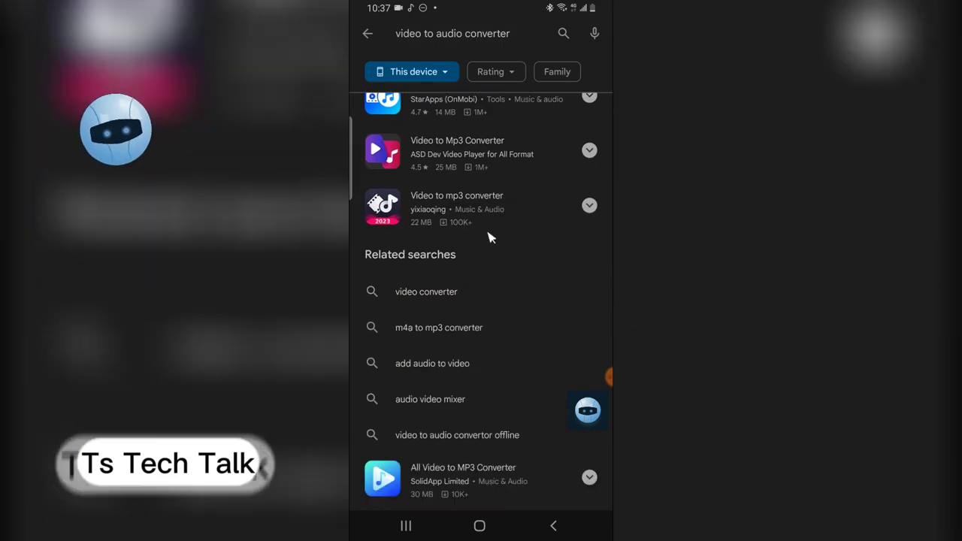
scroll(489, 238, "down", 5)
scroll(489, 238, "up", 10)
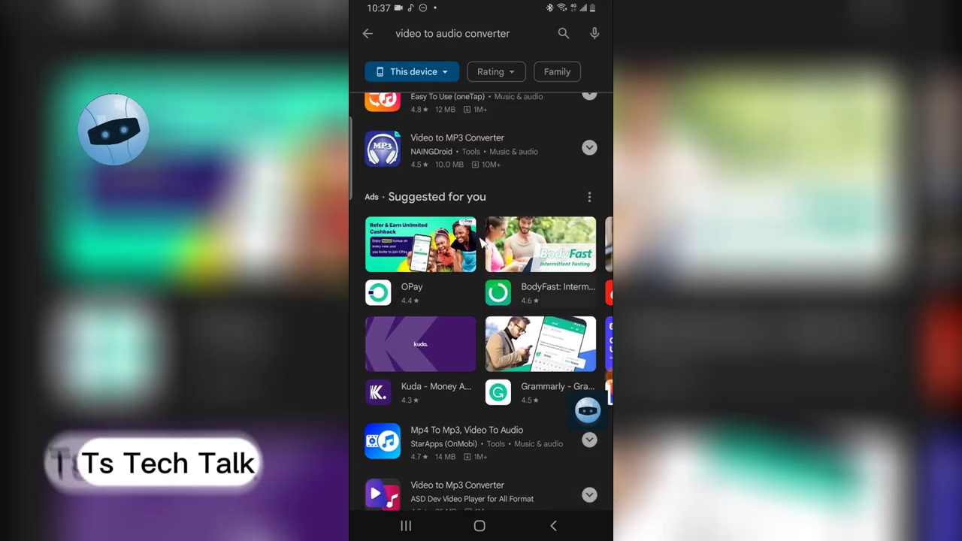
scroll(458, 215, "up", 8)
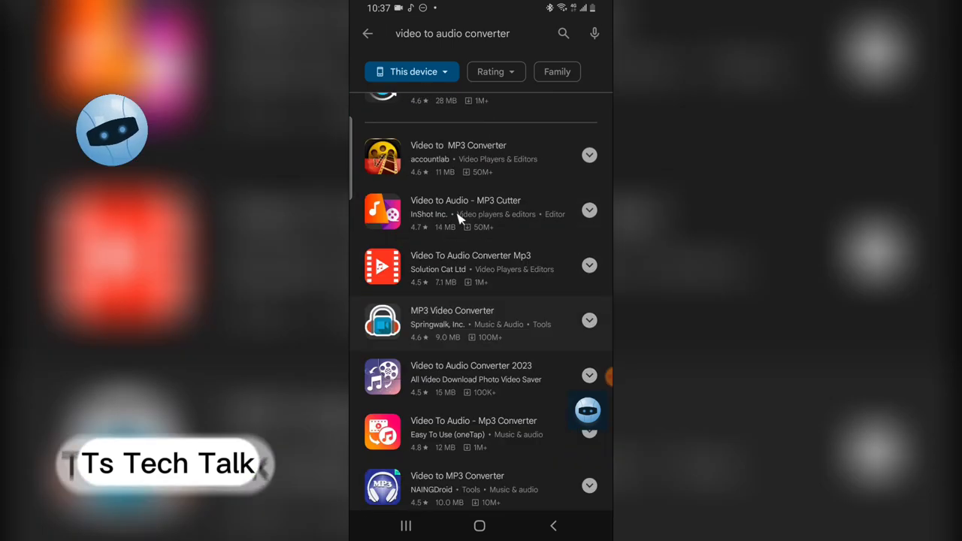
scroll(458, 218, "up", 4)
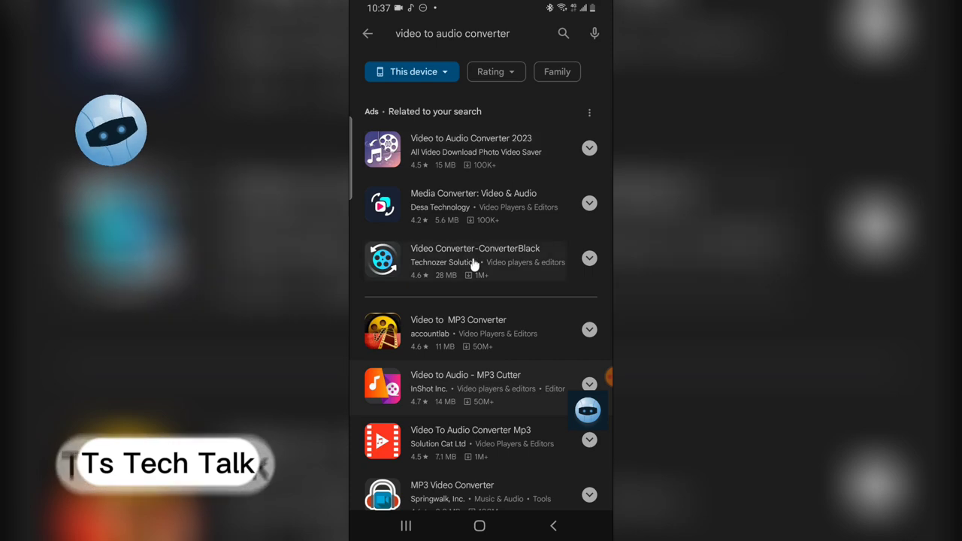
scroll(474, 265, "down", 3)
scroll(482, 277, "down", 15)
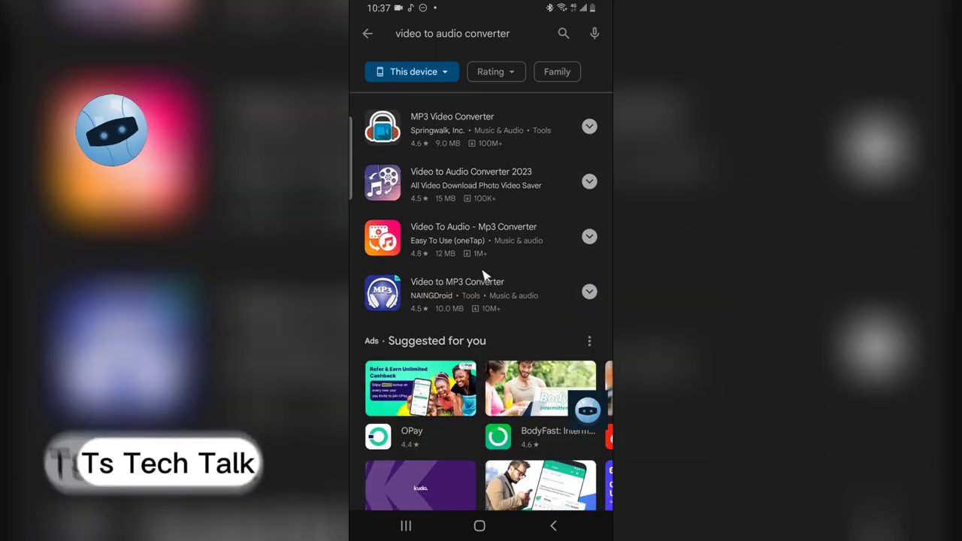
scroll(485, 275, "down", 20)
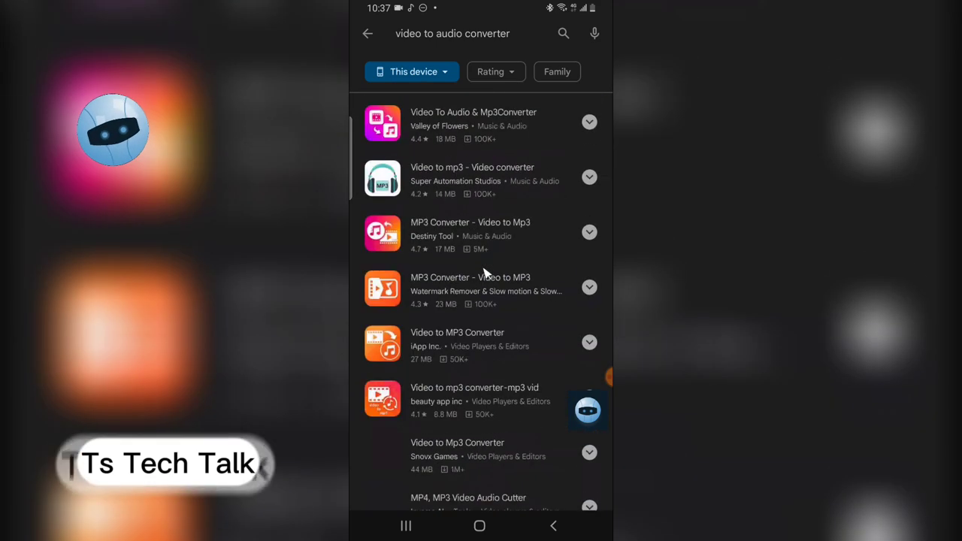
scroll(484, 275, "down", 2)
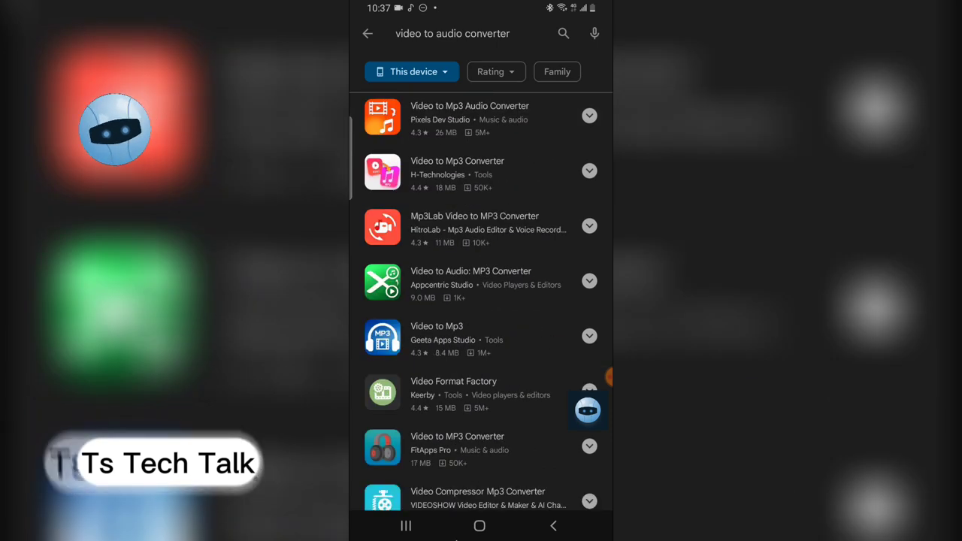
Leave the store and launch CapCut from the phone's installed apps
left_click(468, 532)
left_click_drag(504, 366, 564, 142)
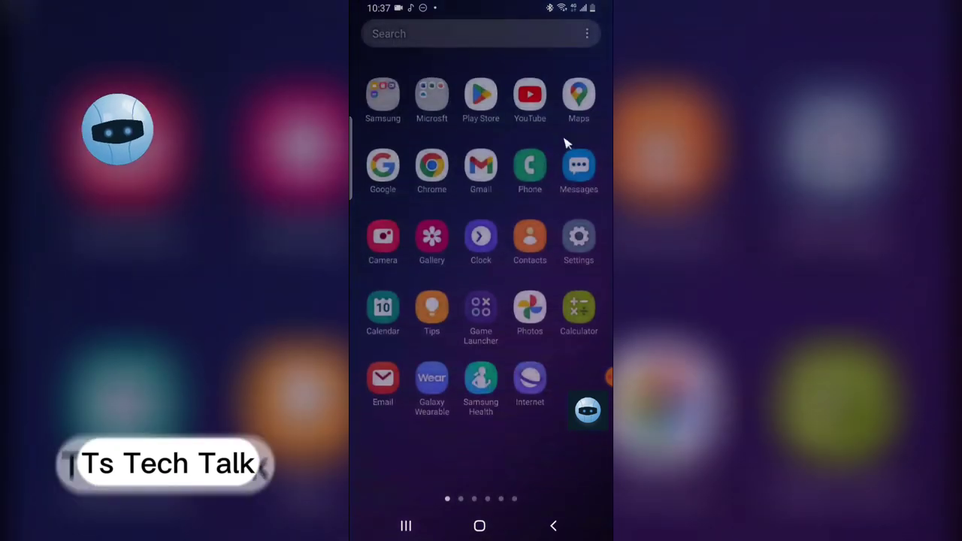
scroll(452, 153, "right", 2)
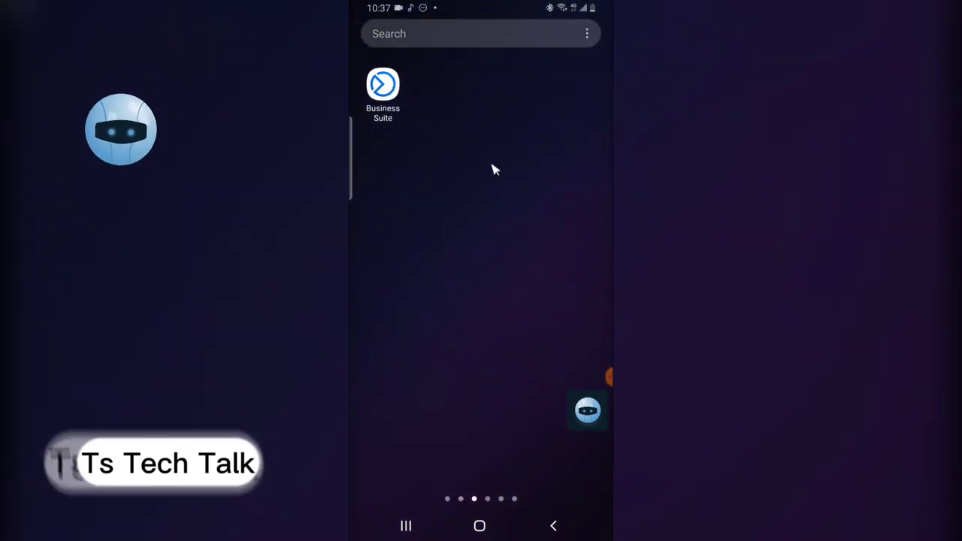
left_click_drag(494, 169, 450, 235)
left_click_drag(578, 432, 372, 411)
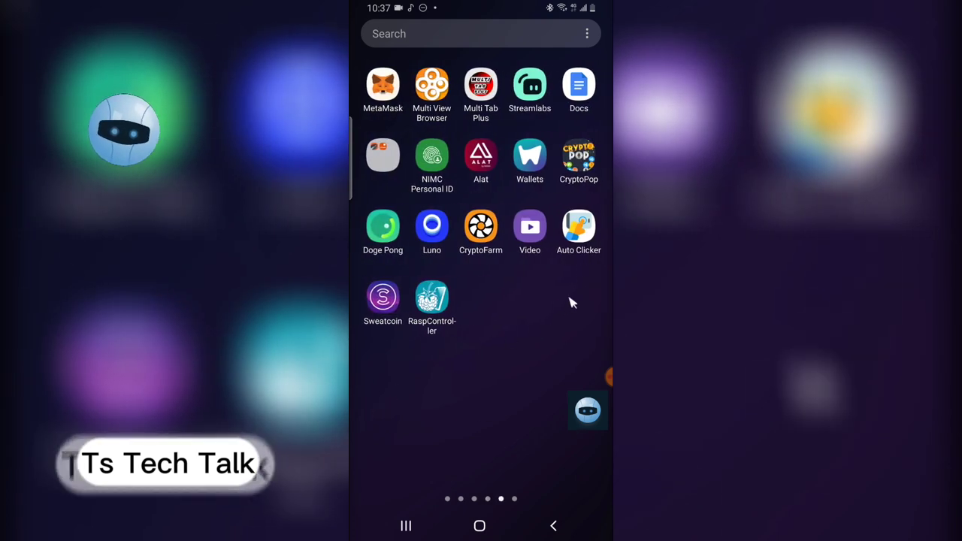
left_click_drag(471, 381, 601, 360)
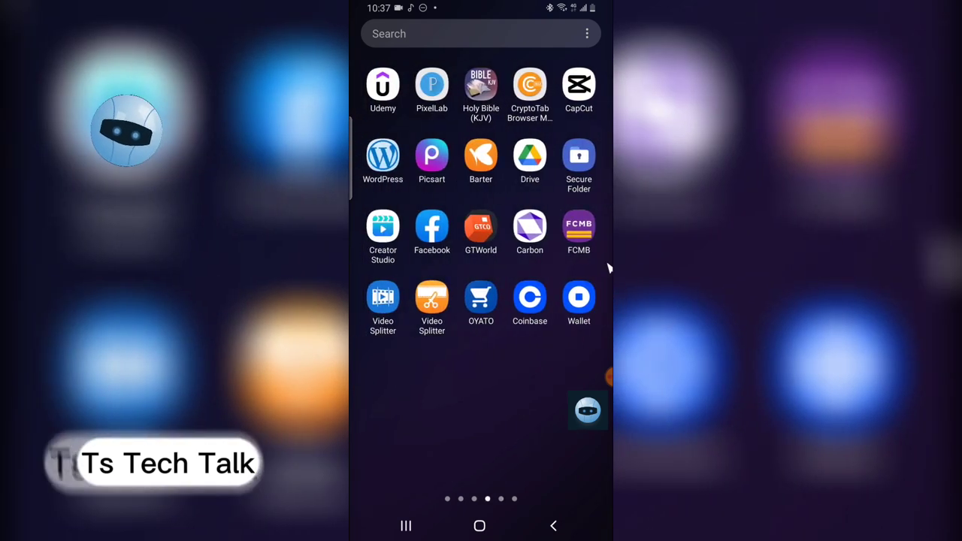
left_click(578, 89)
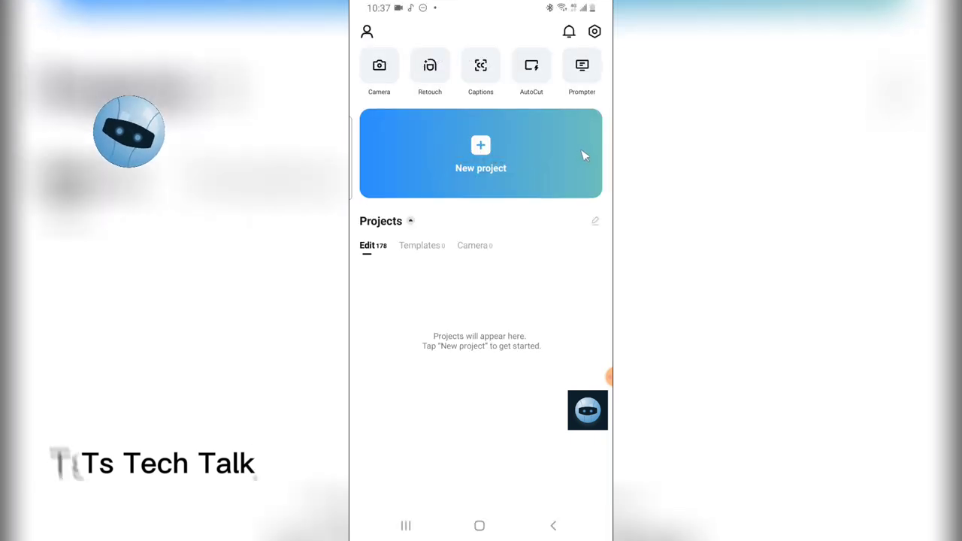
Create a new project from the 00:59 gallery video captioned "She mocked them back"
left_click(481, 162)
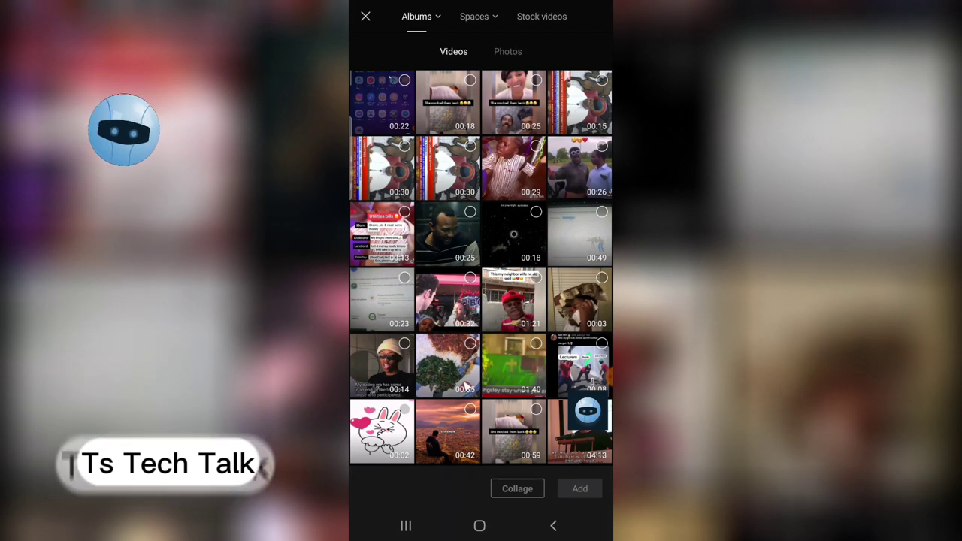
left_click(524, 450)
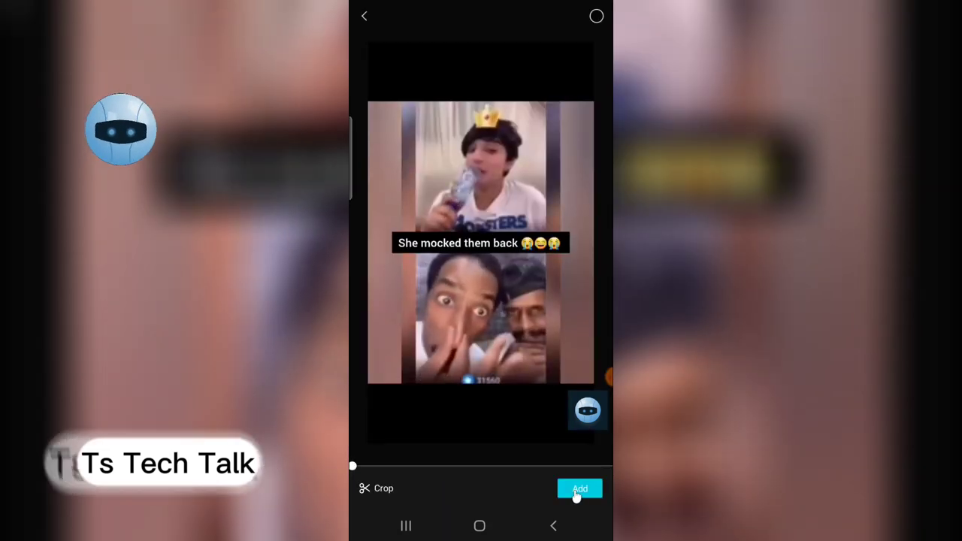
left_click(577, 488)
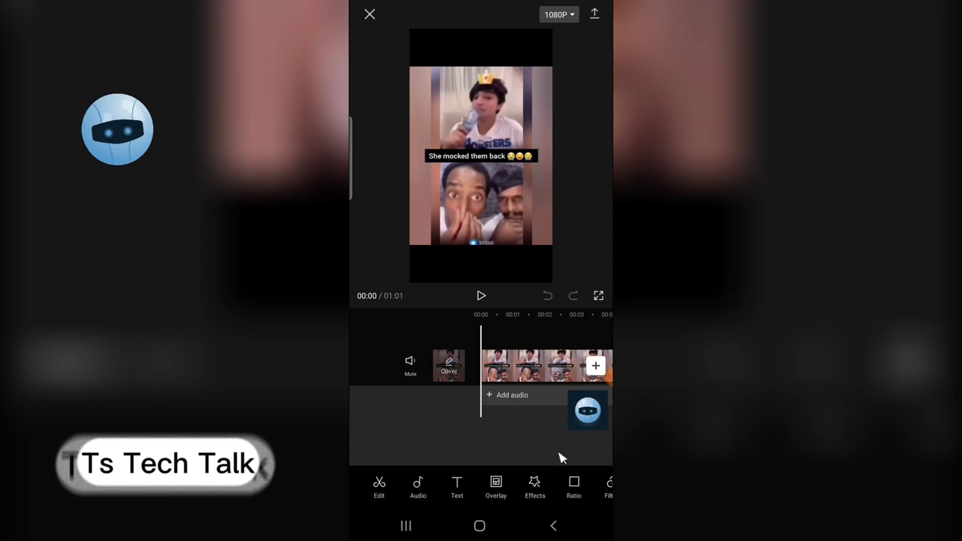
Preview the opening of the clip up to about the 17-second mark to examine its content and sound
left_click(481, 296)
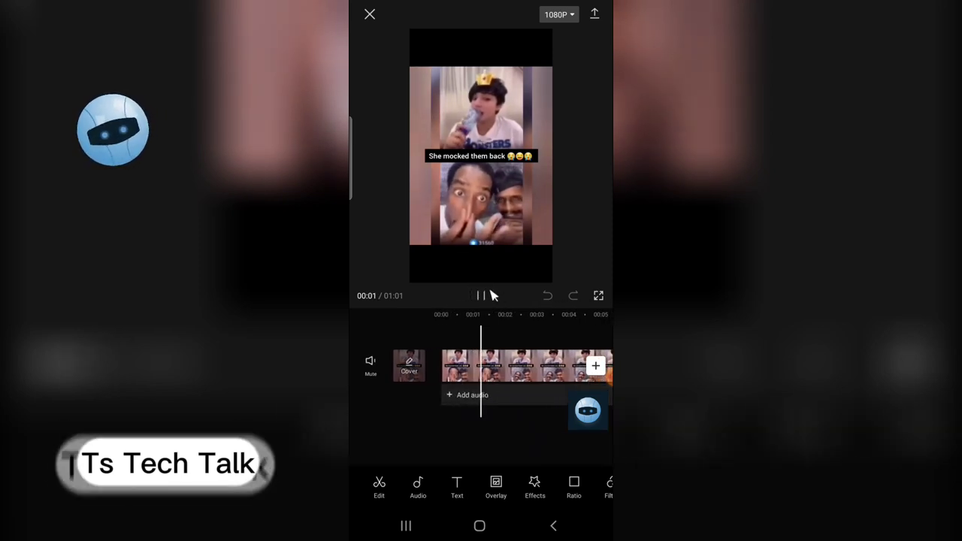
left_click(481, 296)
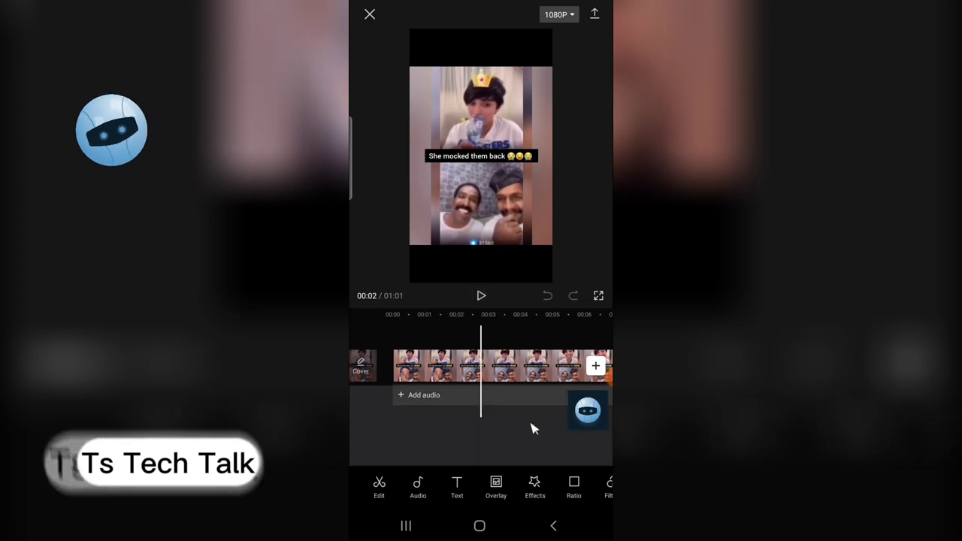
left_click_drag(546, 442, 438, 443)
left_click_drag(594, 446, 598, 418)
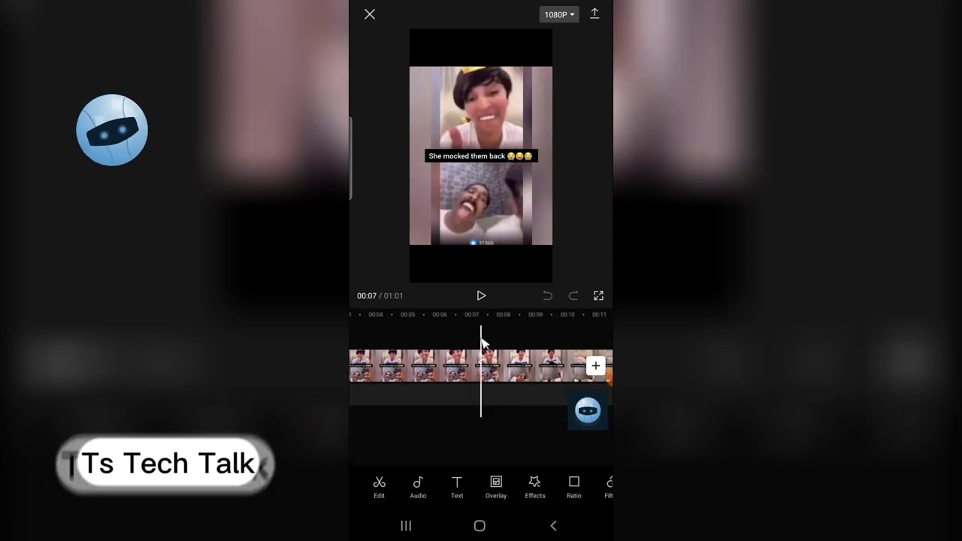
left_click_drag(488, 416, 497, 367)
left_click(489, 296)
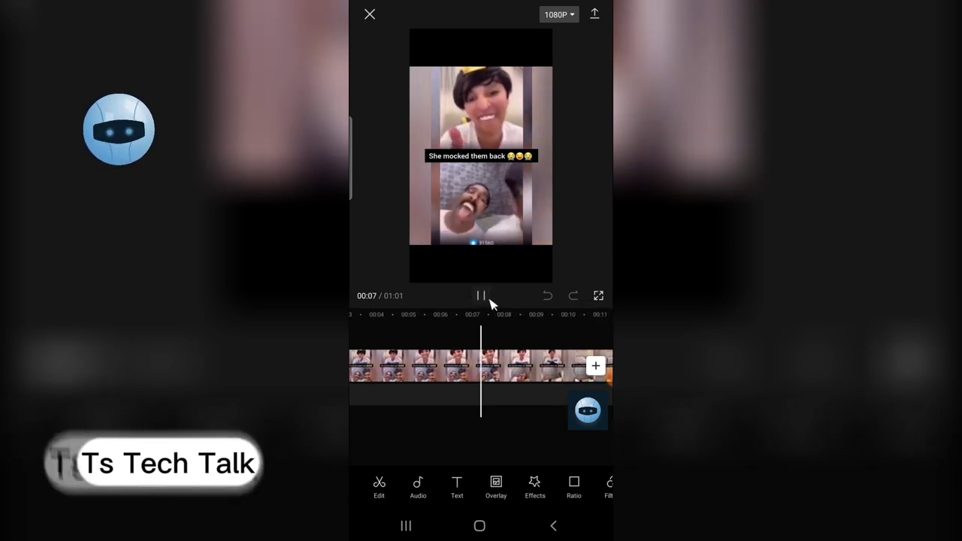
left_click(487, 301)
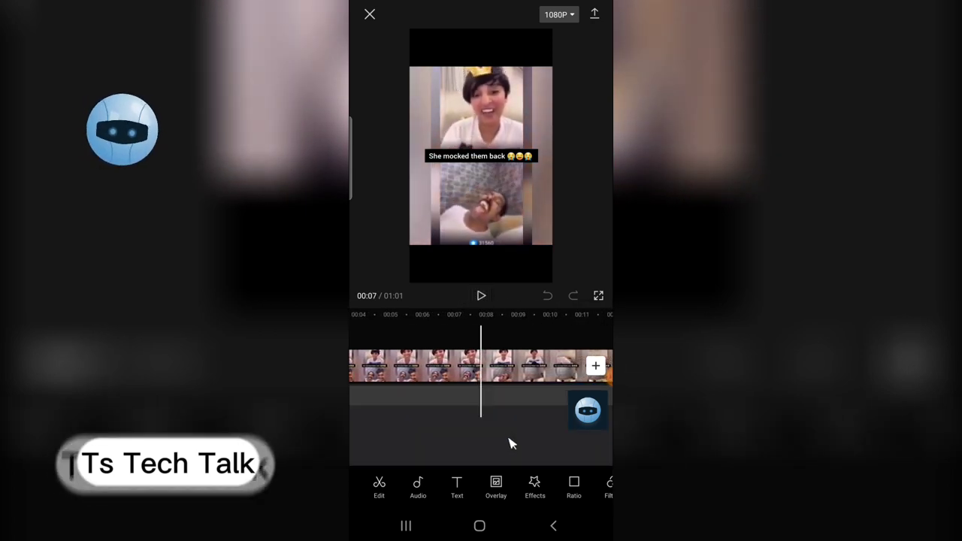
left_click_drag(551, 439, 510, 443)
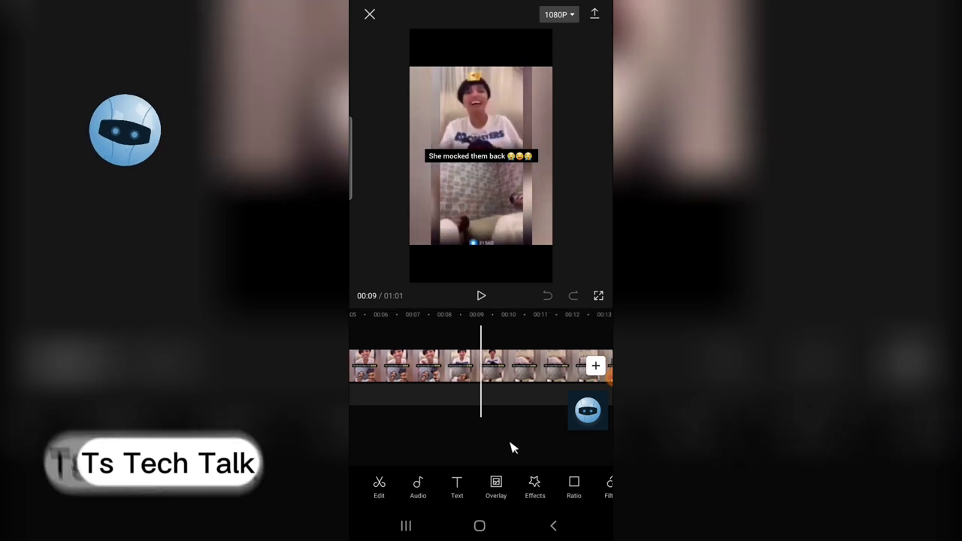
left_click(482, 295)
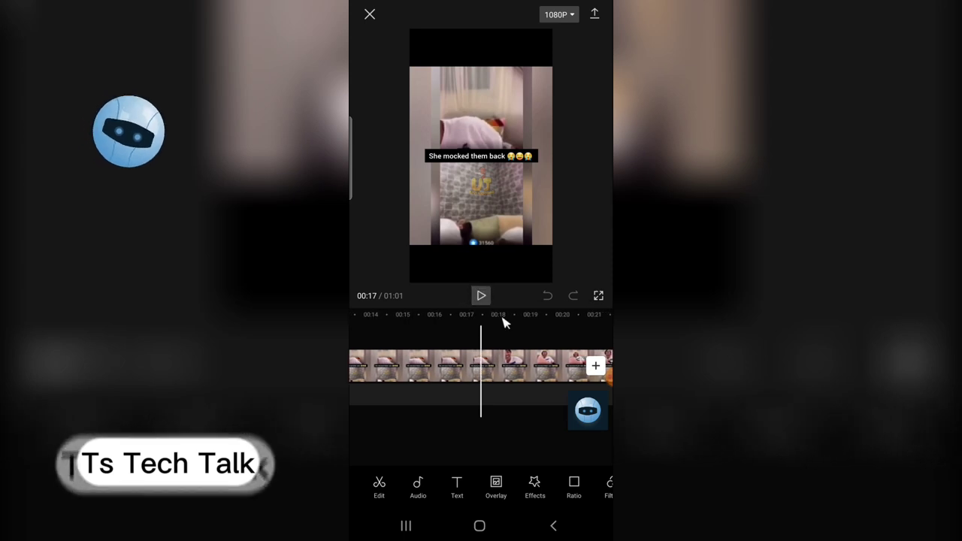
Locate the start of the wanted section and split the video clip at about the 12-second mark
left_click_drag(507, 423, 572, 430)
left_click_drag(511, 439, 567, 423)
left_click_drag(497, 412, 513, 406)
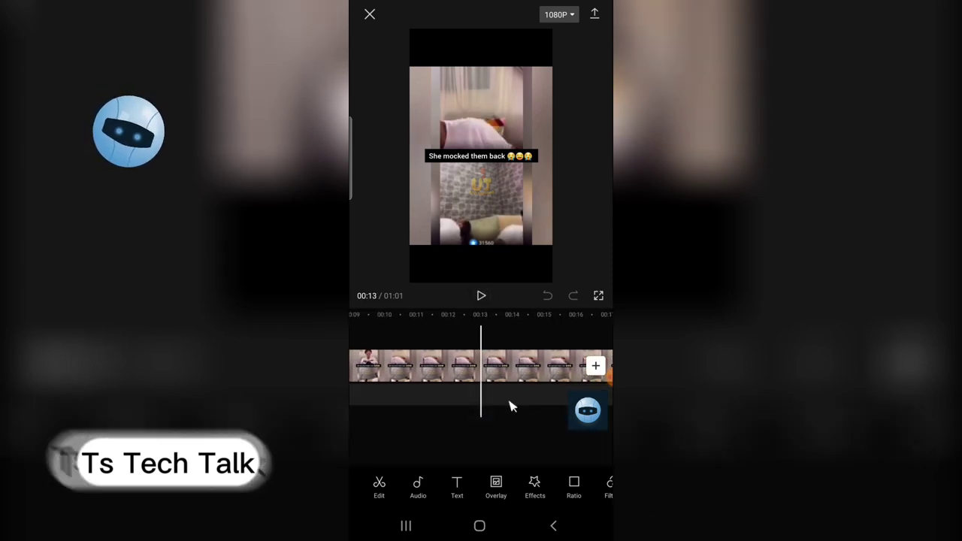
left_click(481, 297)
left_click_drag(464, 438, 535, 436)
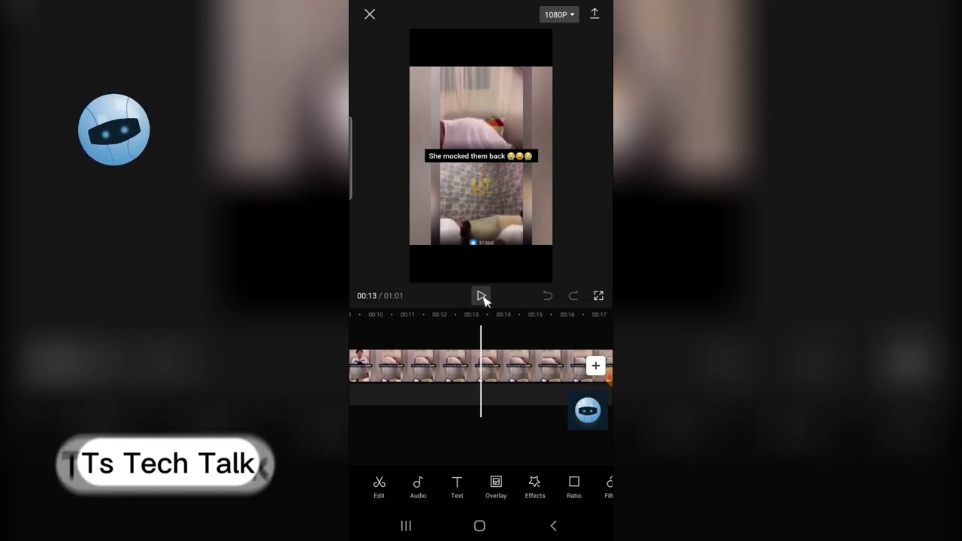
left_click_drag(436, 441, 484, 426)
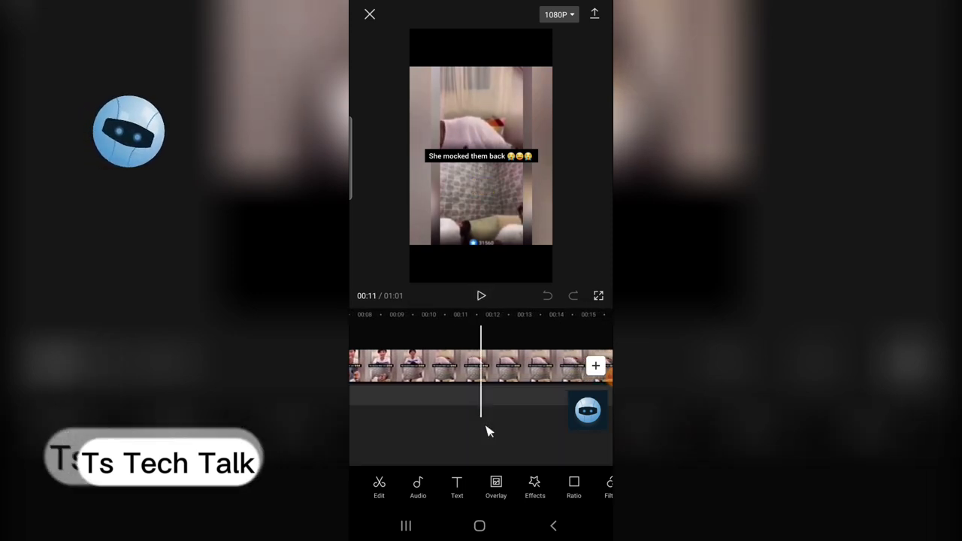
left_click(481, 296)
left_click_drag(500, 413, 511, 423)
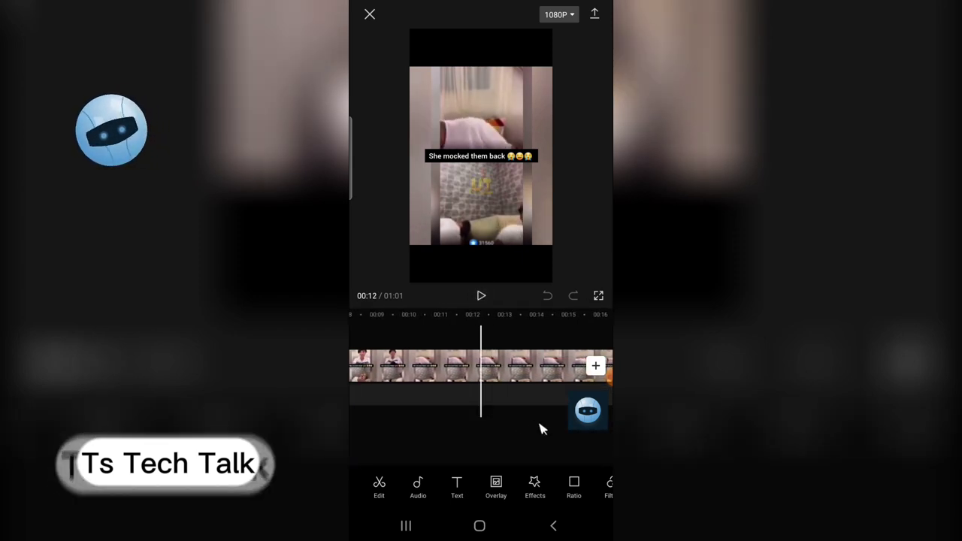
left_click(517, 368)
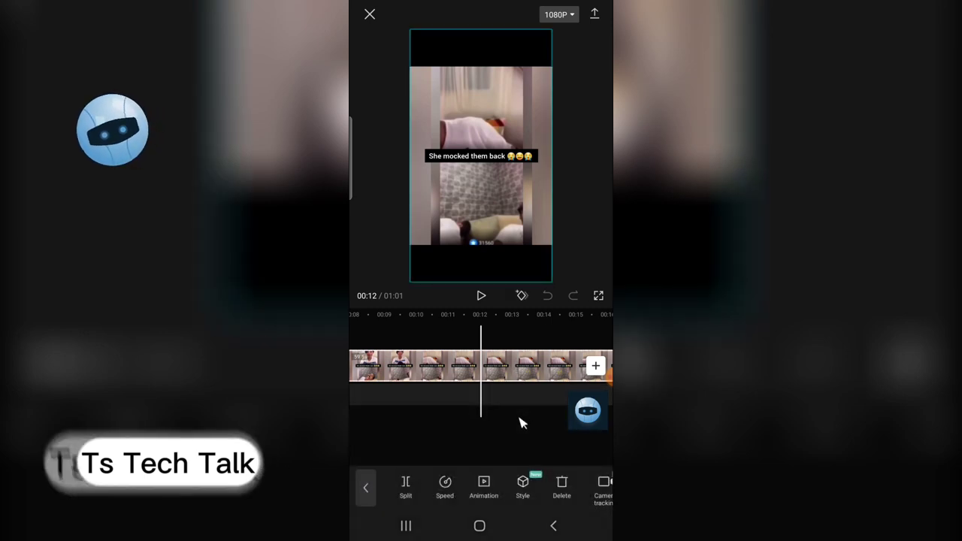
left_click(411, 497)
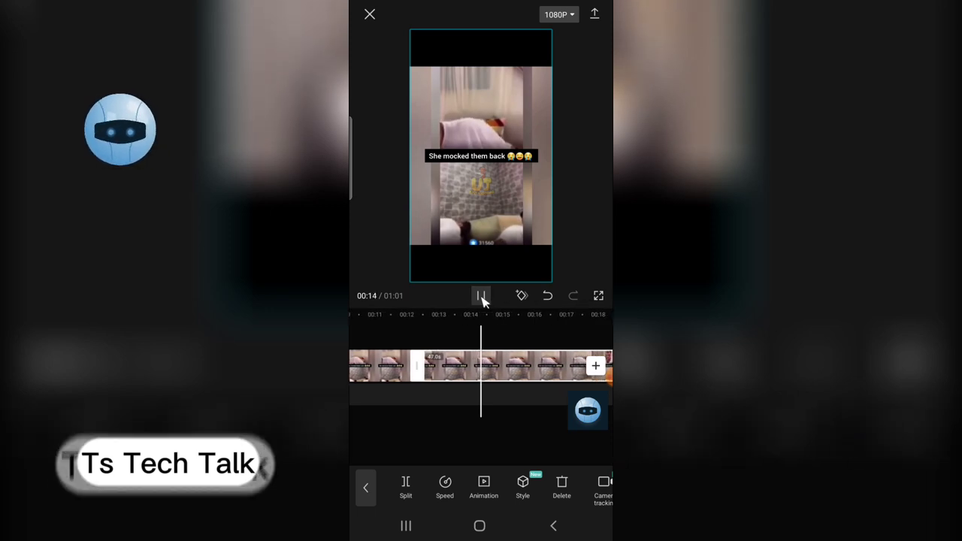
Split the second segment at about the 13-second mark to isolate a short section between the two cuts
left_click(481, 295)
left_click(450, 437)
left_click_drag(451, 429, 492, 423)
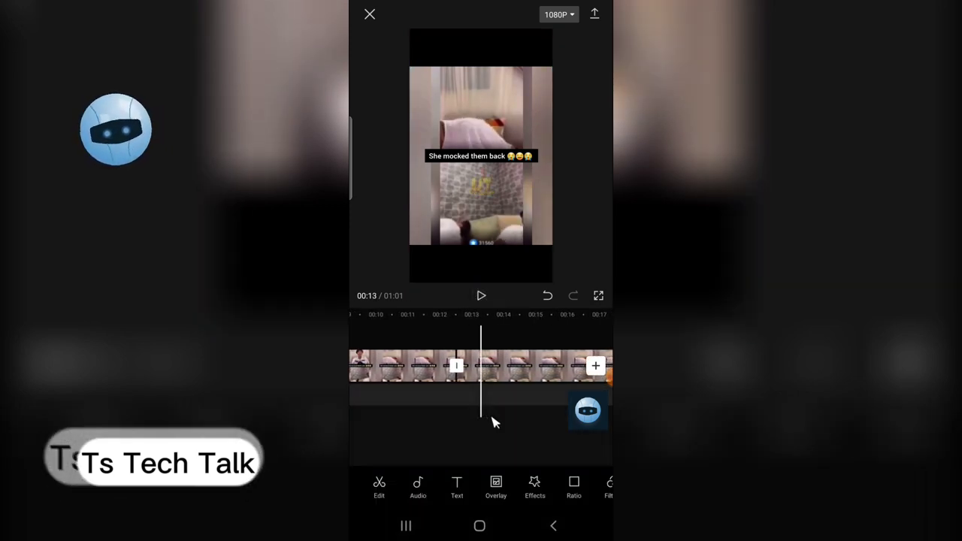
left_click(502, 363)
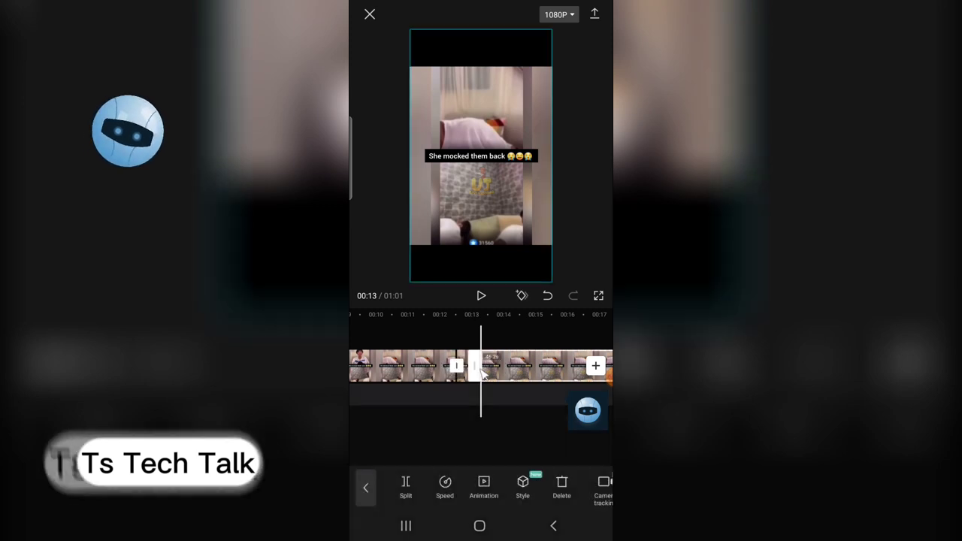
left_click(425, 421)
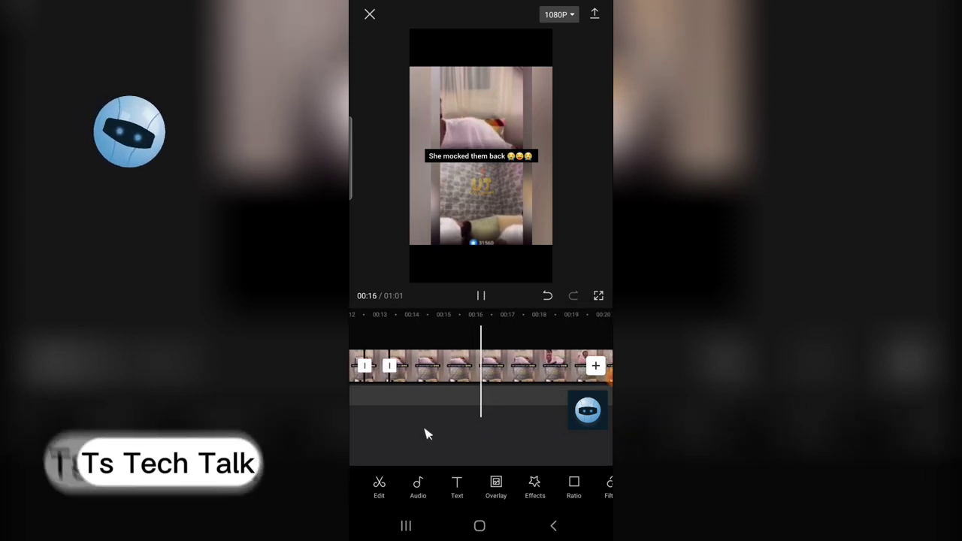
left_click(425, 398)
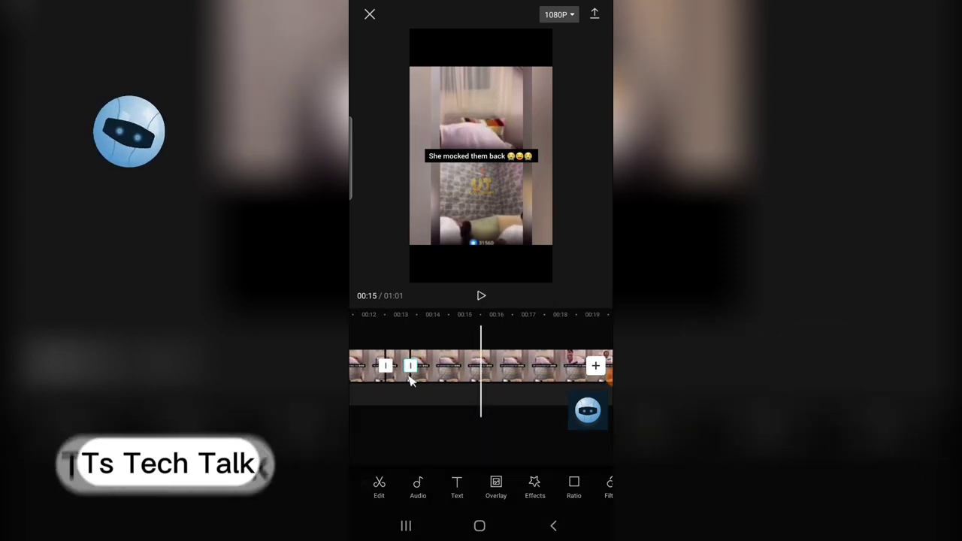
Delete the short section between the two cuts and the opening section before it from the timeline
left_click(409, 366)
left_click(455, 329)
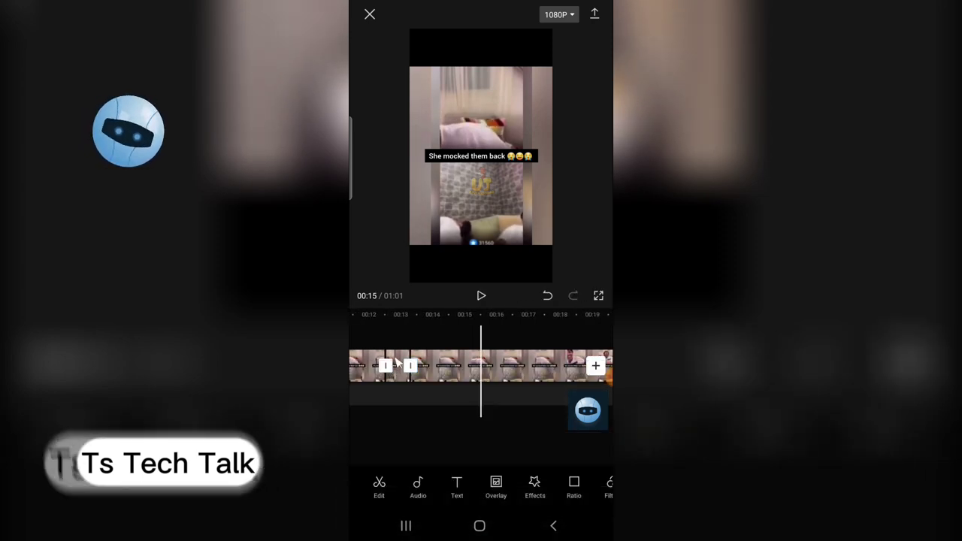
left_click(396, 365)
left_click(562, 485)
left_click(472, 376)
left_click(562, 485)
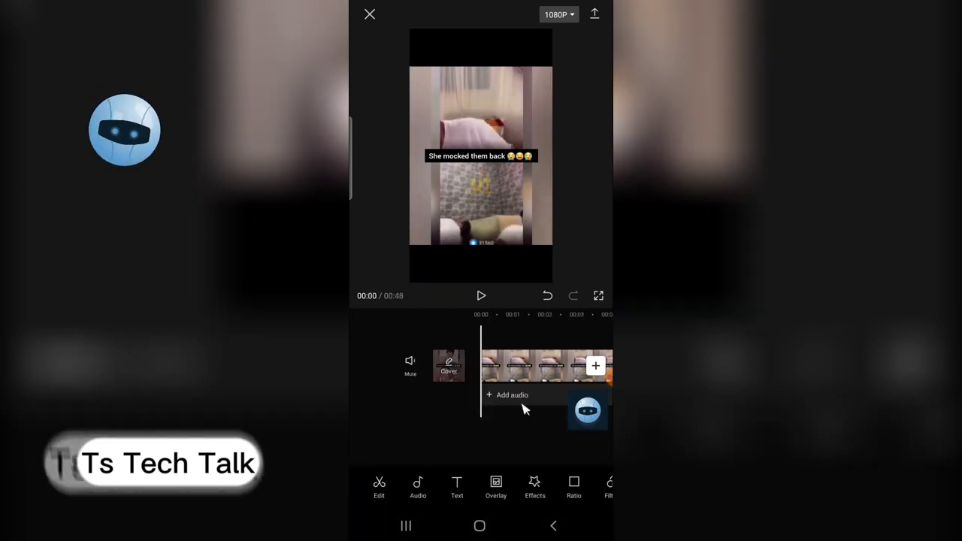
Play the remaining clip to find the end of the wanted part and split it at about the 12-second mark
left_click_drag(516, 427, 443, 439)
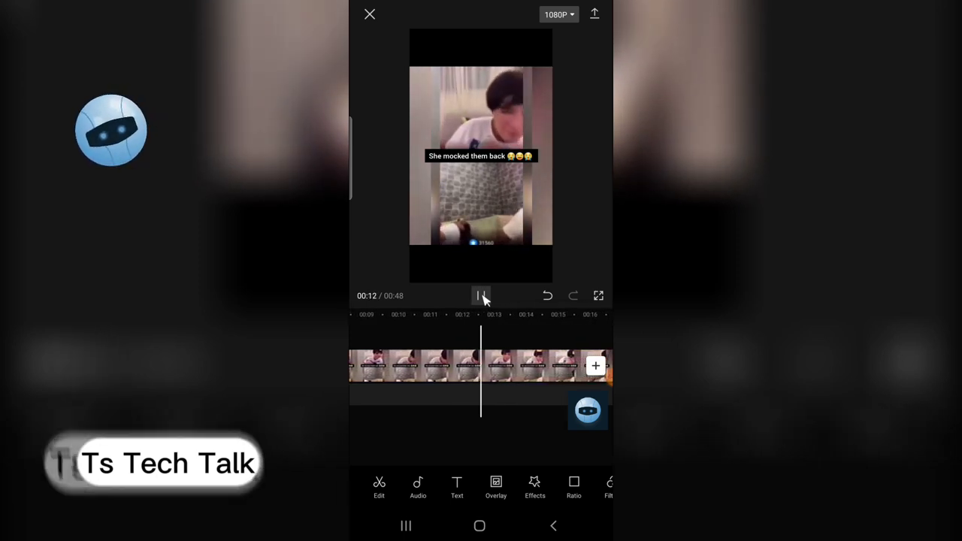
left_click(482, 297)
left_click(506, 368)
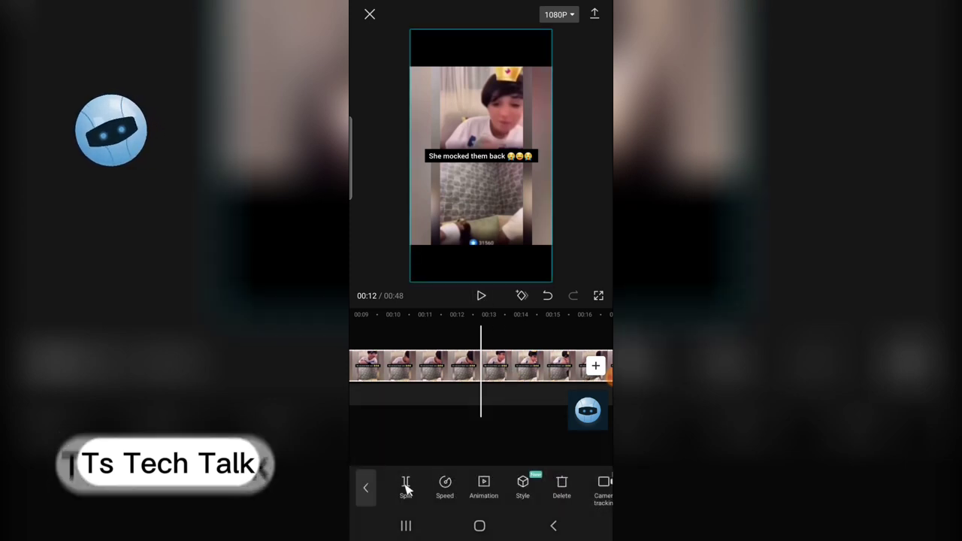
left_click(406, 487)
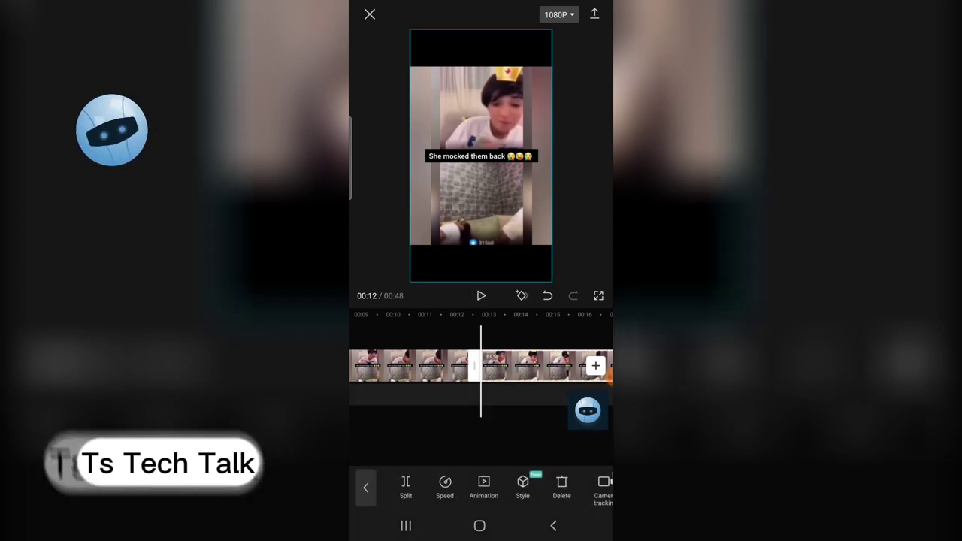
Delete the footage after the split and the automatic ending clip
left_click(562, 489)
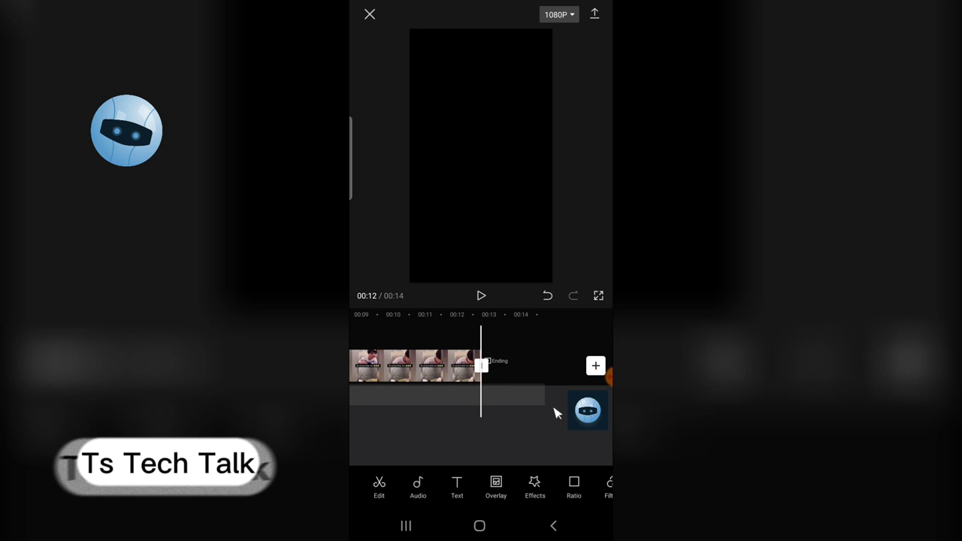
left_click(522, 365)
left_click(562, 490)
Preview the trimmed clip from its beginning, export the video to the device and finish the export
left_click_drag(496, 427, 590, 427)
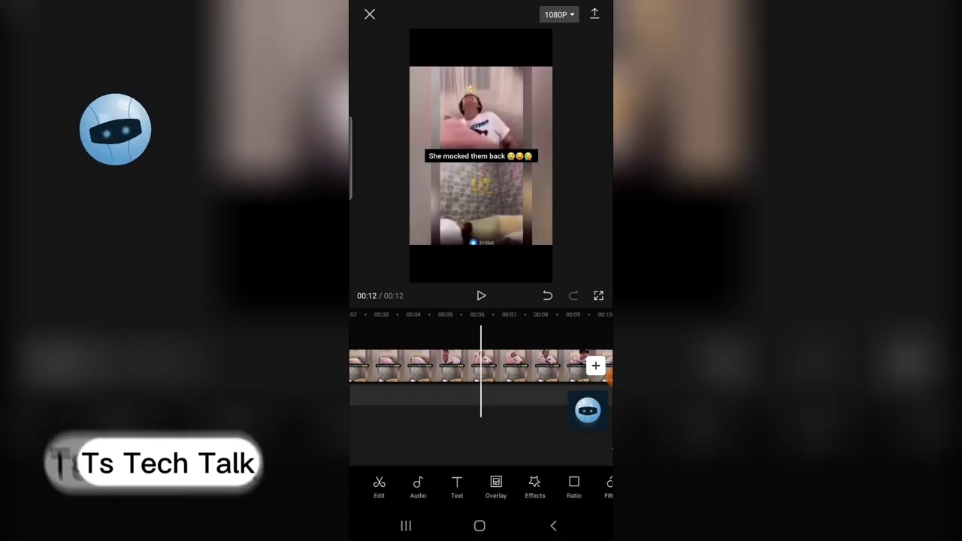
left_click(487, 296)
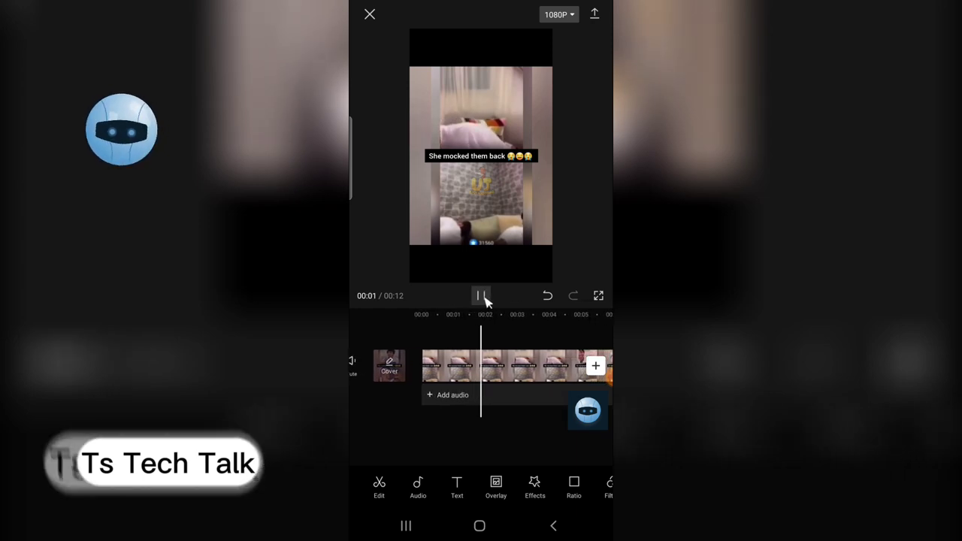
left_click(482, 297)
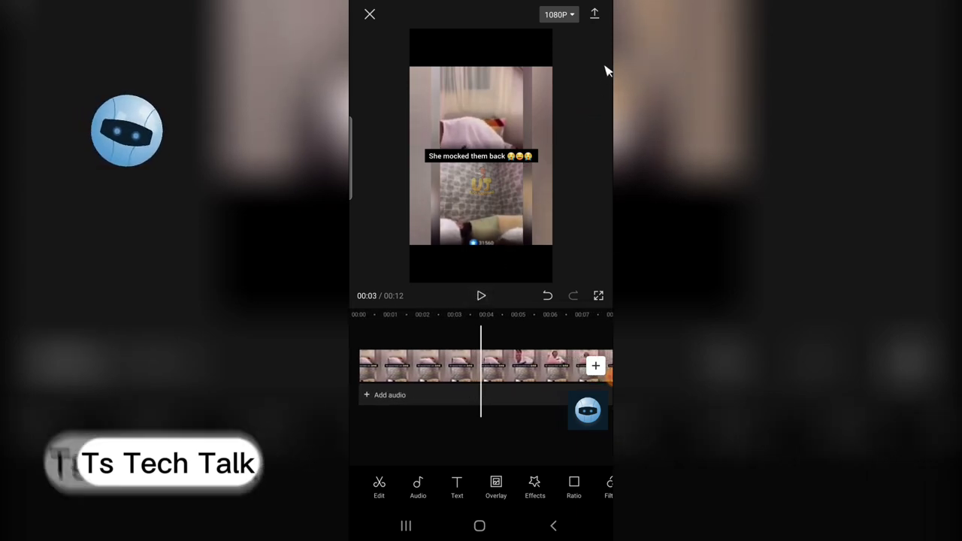
left_click(594, 17)
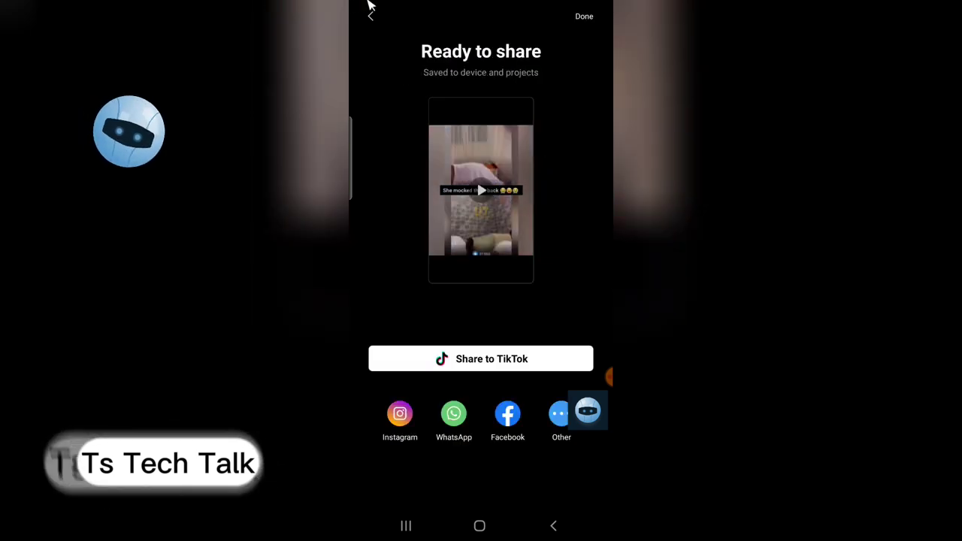
left_click(591, 17)
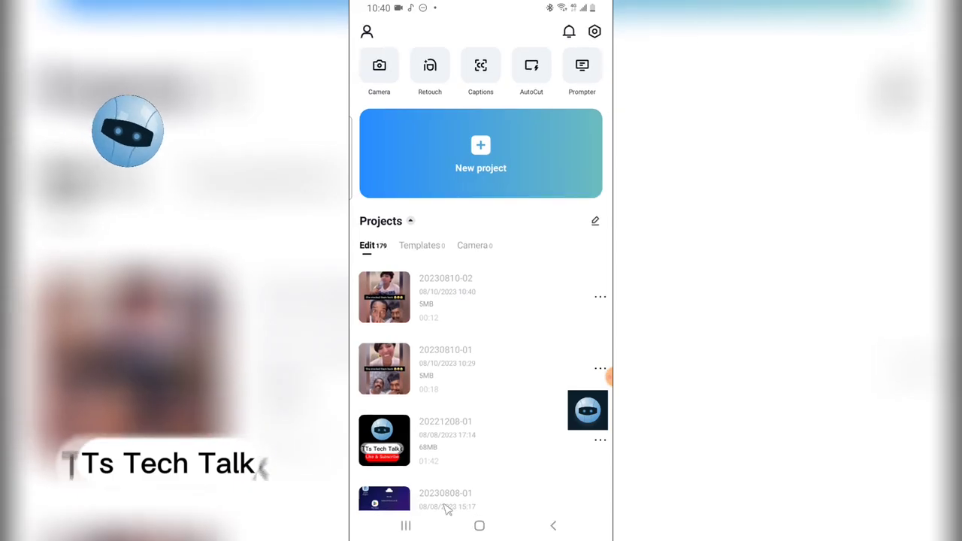
Switch from CapCut to the Super Sound app through the phone's app drawer
left_click(480, 526)
left_click_drag(511, 473, 515, 221)
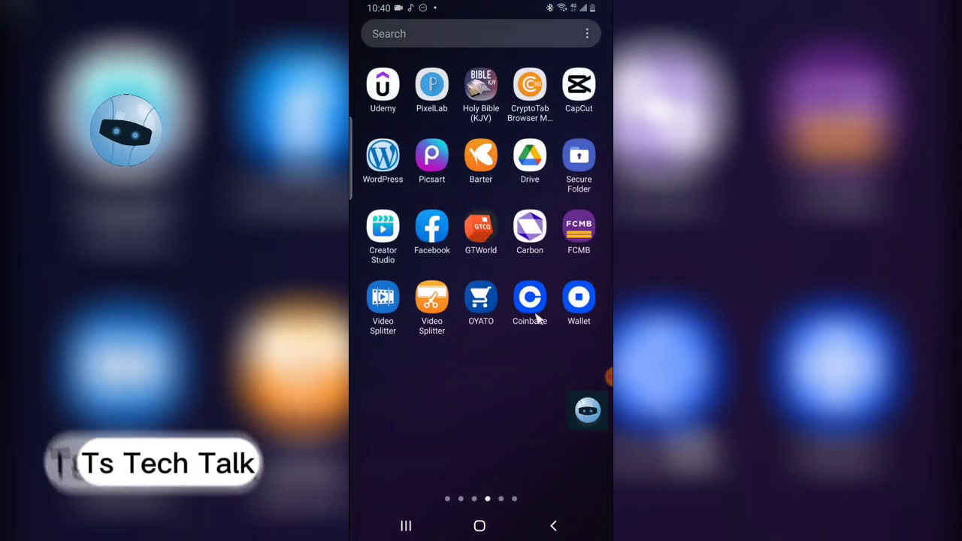
left_click_drag(571, 378, 421, 360)
left_click_drag(565, 350, 421, 350)
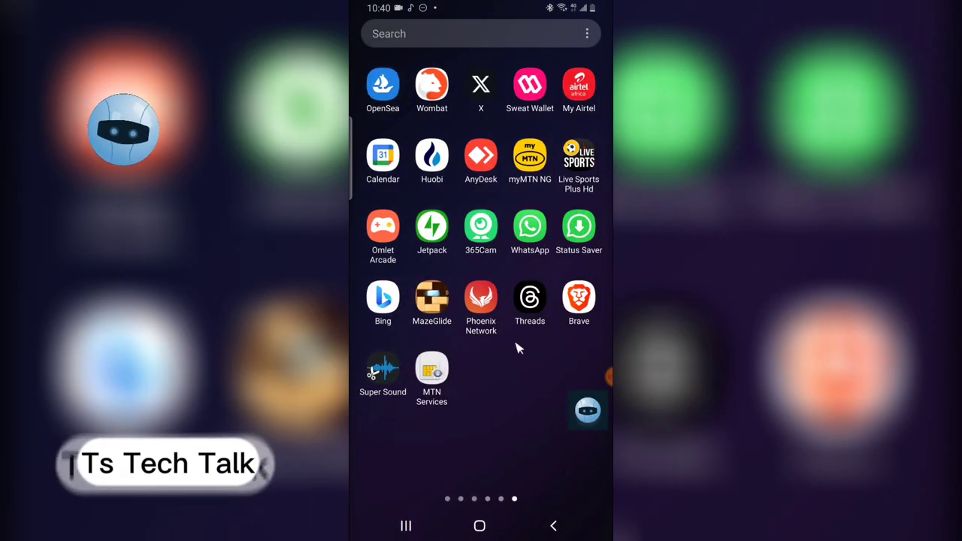
left_click(385, 370)
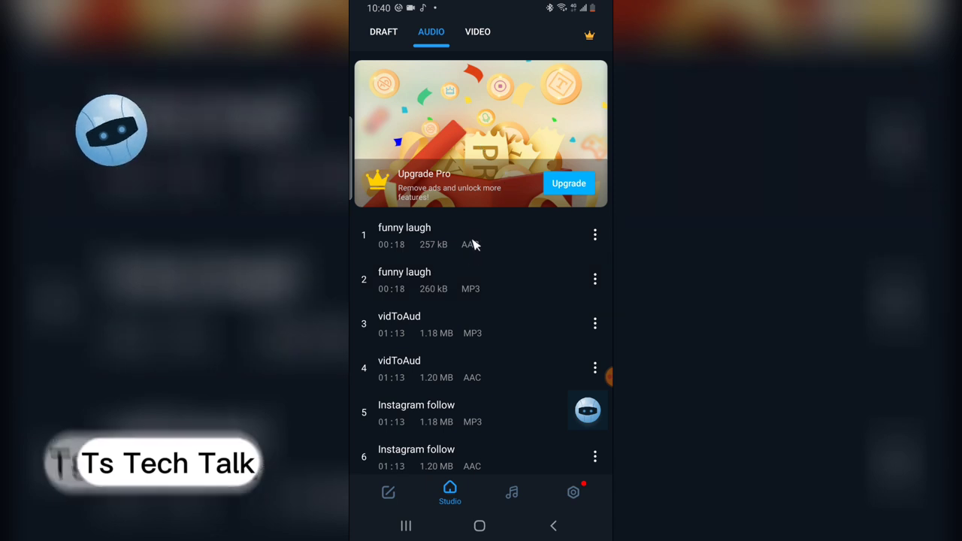
Start a Video to Audio conversion in Super Sound with the exported 00:12 "She mocked them back" video
left_click(389, 494)
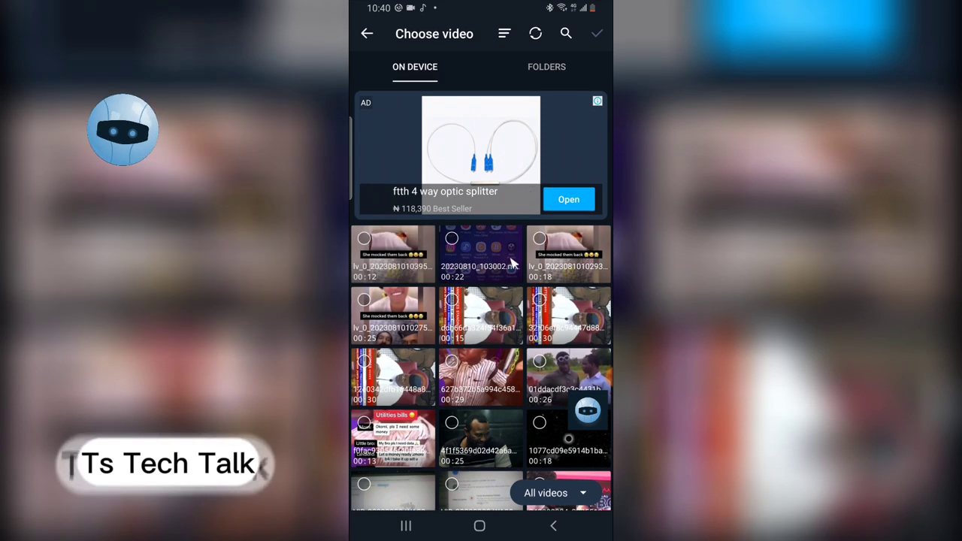
left_click(364, 239)
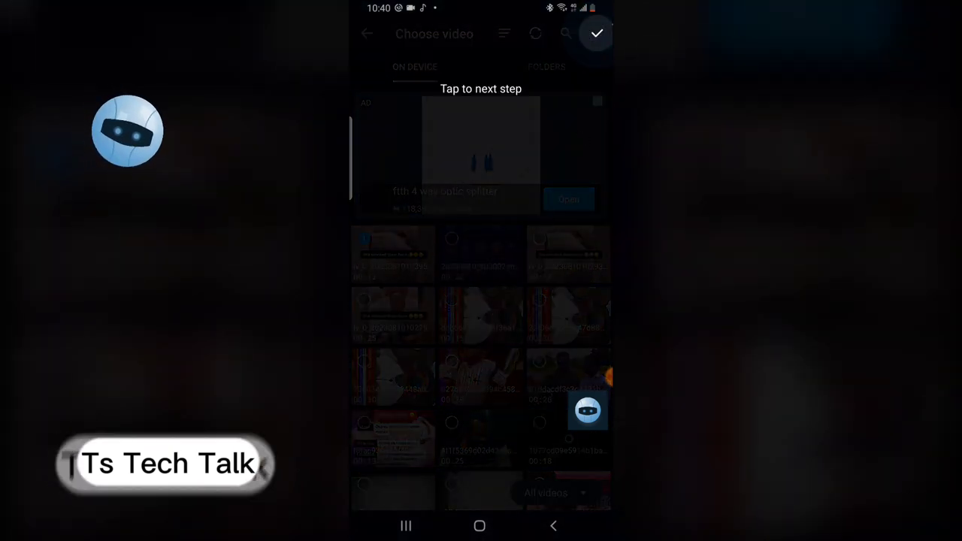
left_click(604, 33)
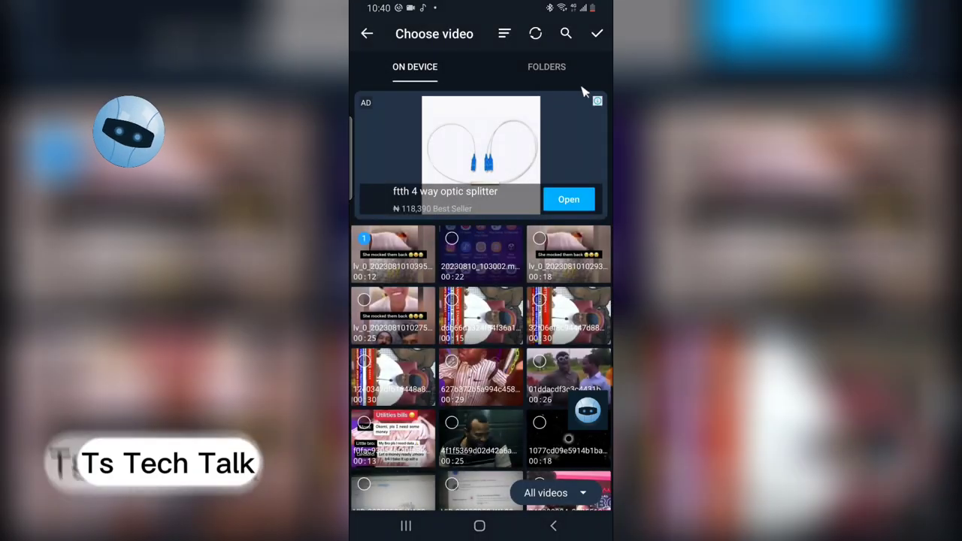
left_click(599, 34)
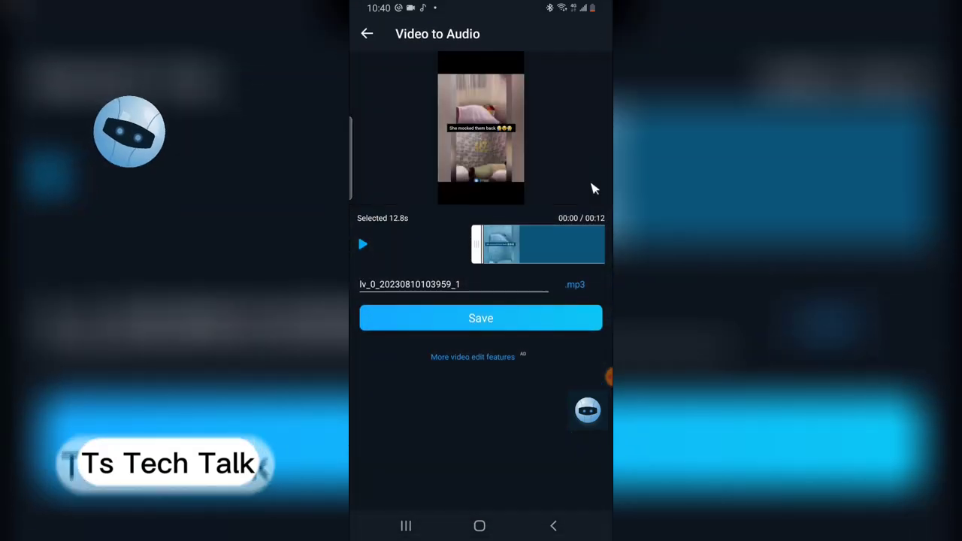
Name the extracted audio "meme laugh" and save it as an MP3
double_click(455, 285)
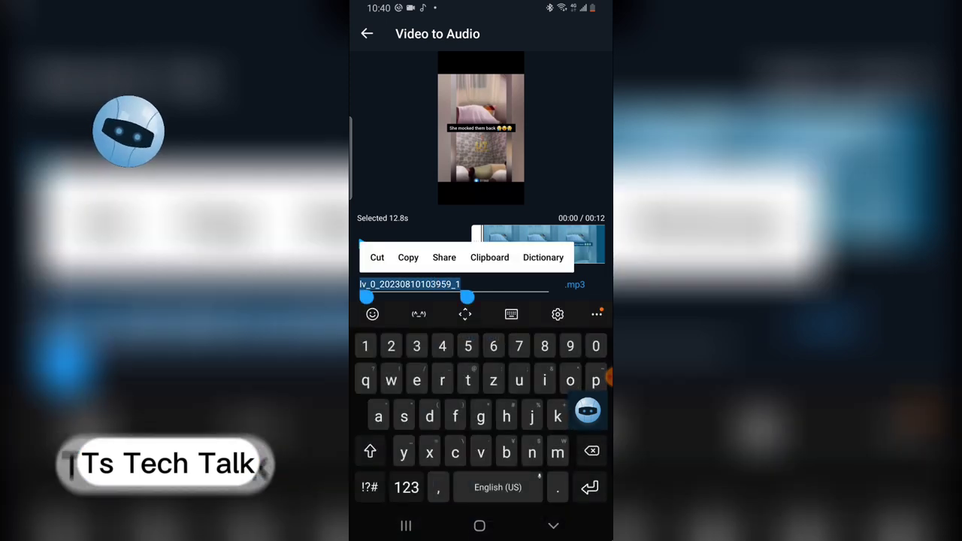
type("meem")
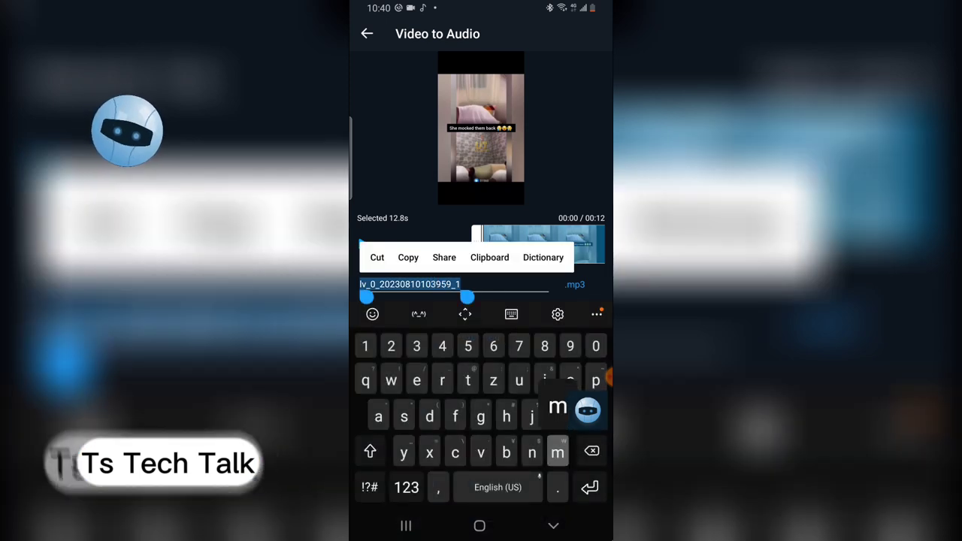
key("BackSpace")
key("BackSpace")
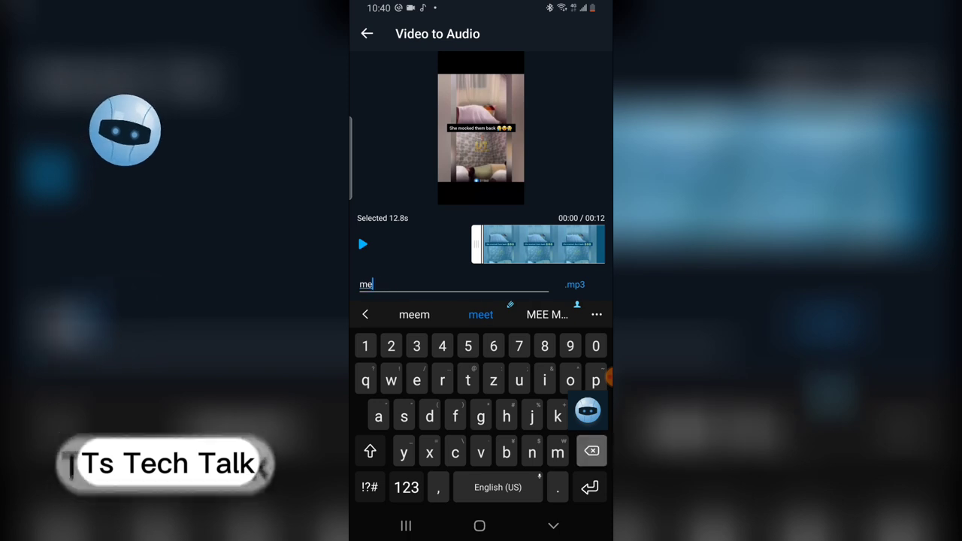
type("me laugh")
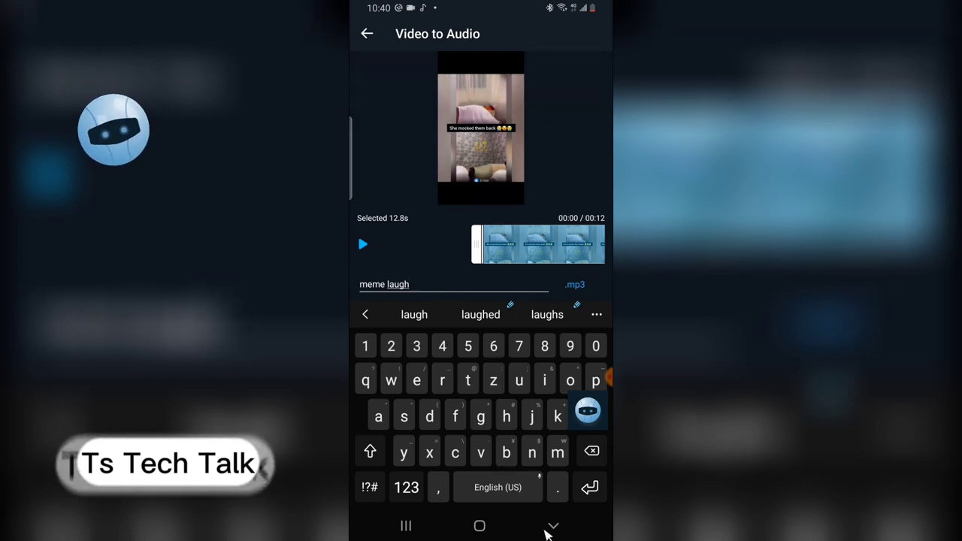
left_click(549, 528)
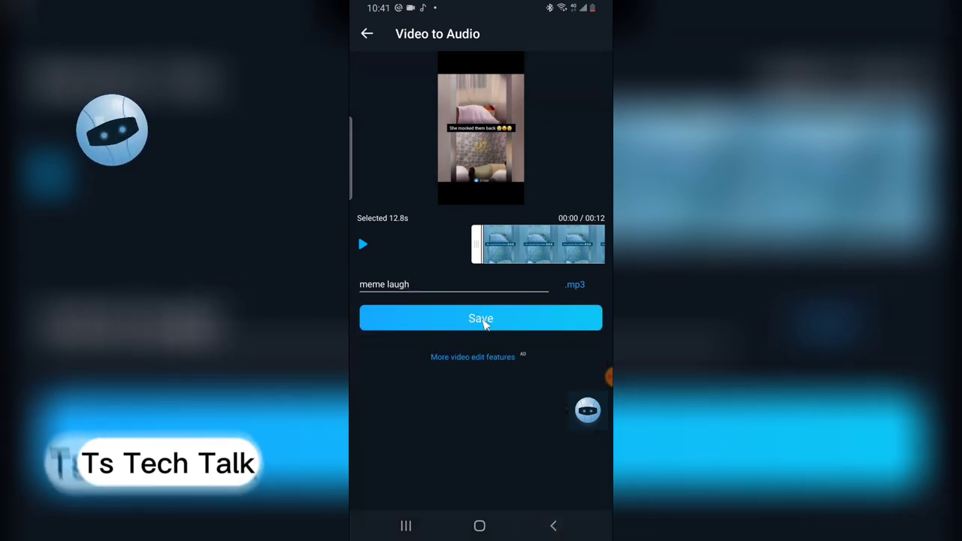
left_click(457, 320)
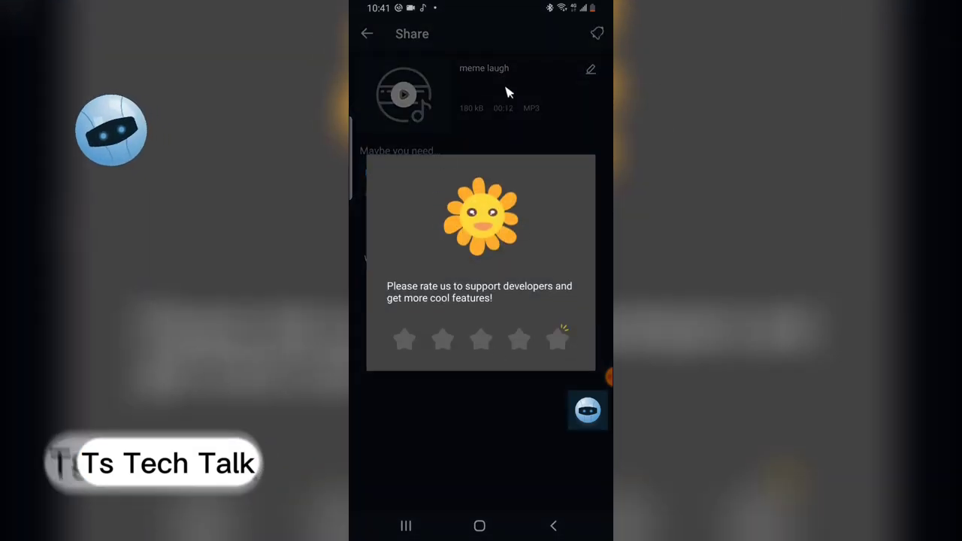
Dismiss the rating request, play the saved "meme laugh" audio to check it, and leave the share page
left_click(508, 92)
left_click(406, 98)
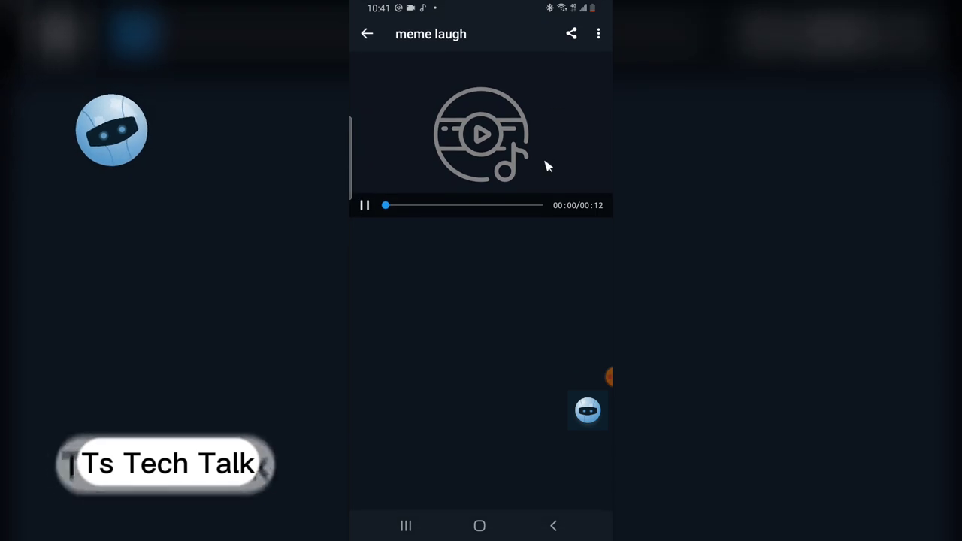
left_click(362, 33)
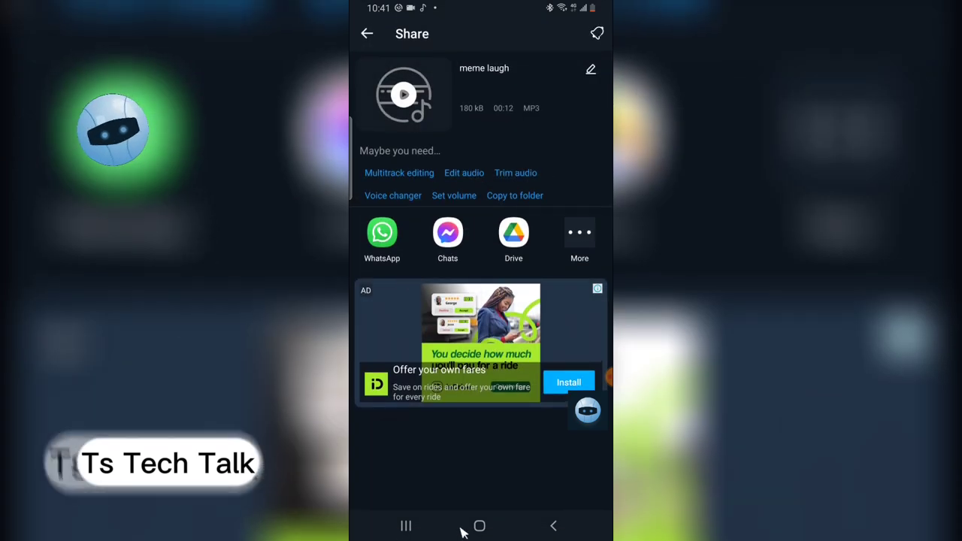
left_click(553, 525)
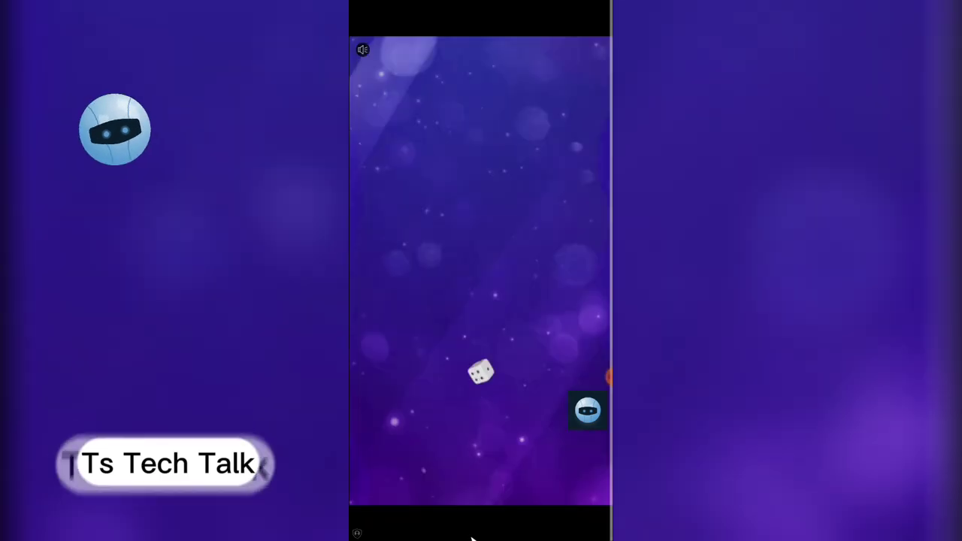
left_click(524, 359)
Leave Super Sound and open Samsung Music from the app drawer
left_click(479, 525)
left_click_drag(498, 323, 605, 248)
left_click_drag(421, 251, 612, 267)
left_click_drag(406, 256, 586, 256)
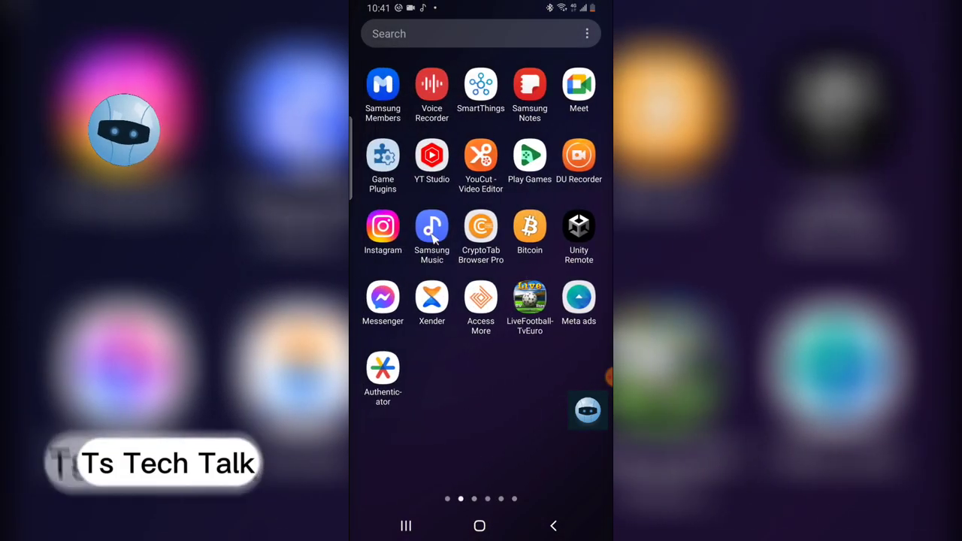
left_click(433, 241)
Find the "meme laugh" track in the Samsung Music track list and play it
scroll(491, 318, "down", 10)
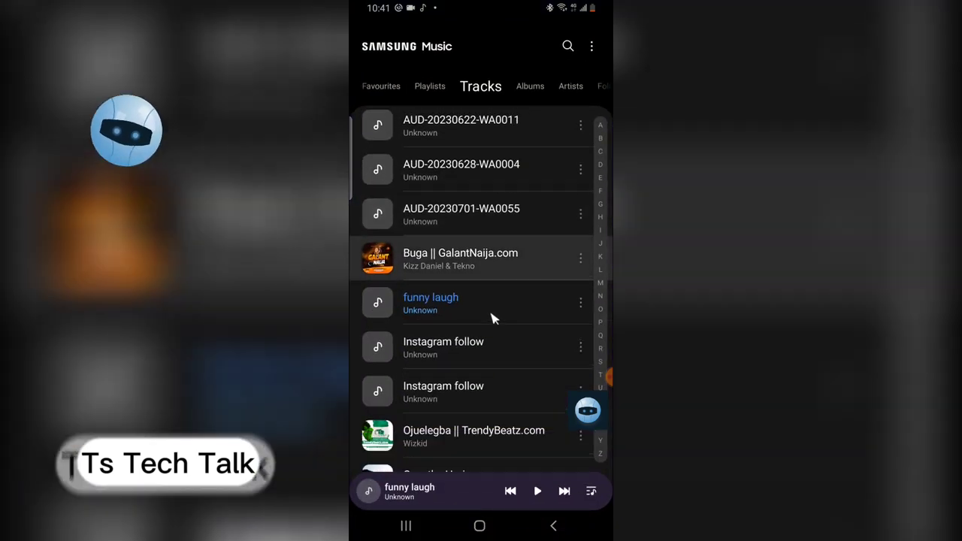
scroll(494, 319, "down", 2)
scroll(494, 320, "up", 10)
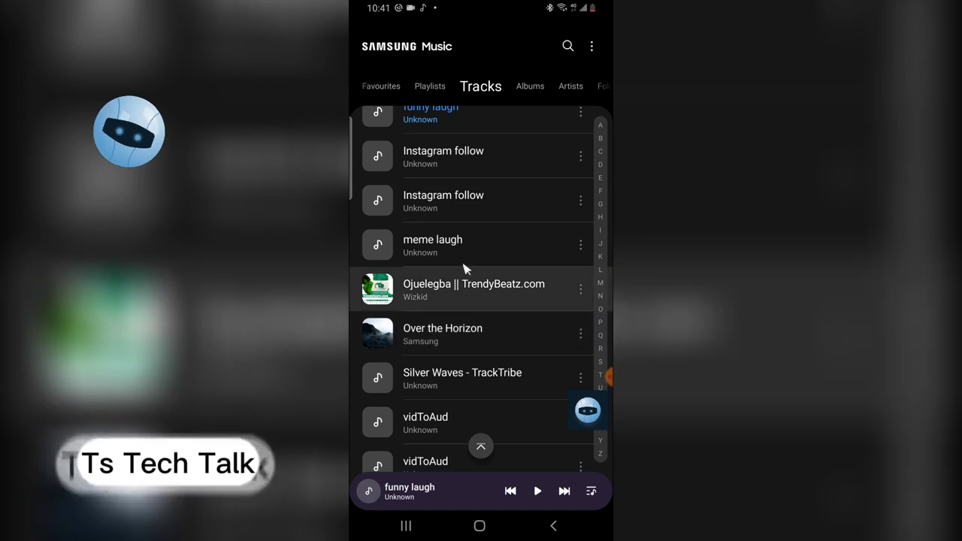
left_click(462, 256)
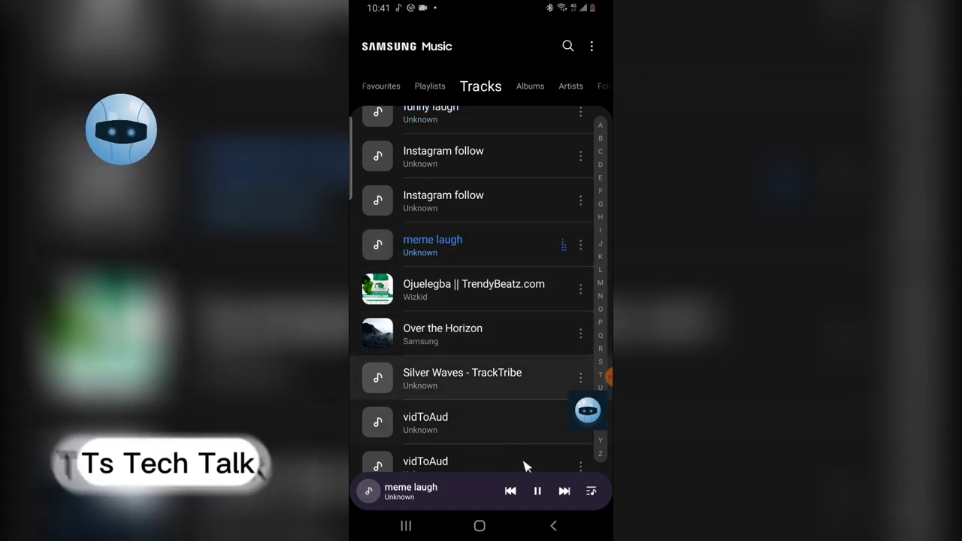
Leave Samsung Music, stop the "meme laugh" playback and clear its player from the notifications
left_click(481, 527)
left_click_drag(548, 425, 597, 109)
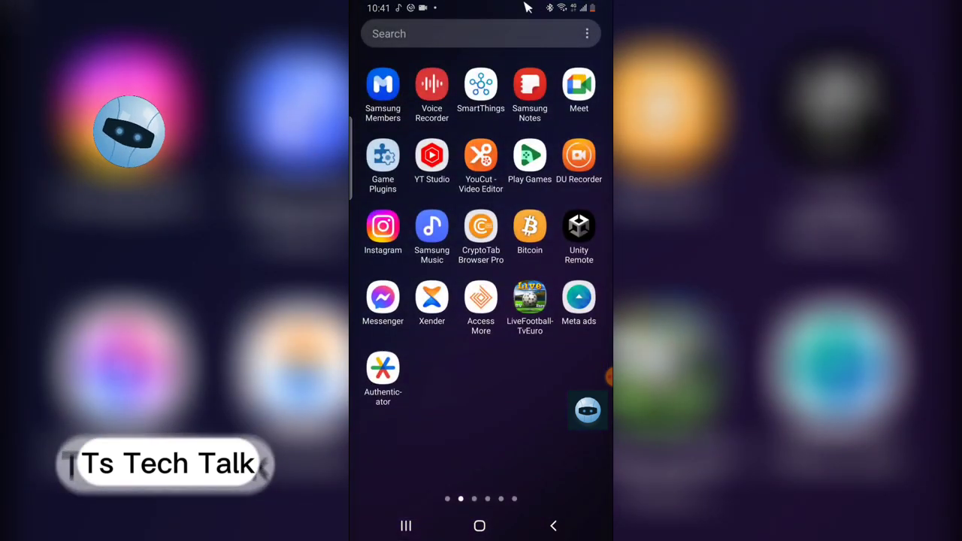
left_click_drag(587, 6, 600, 137)
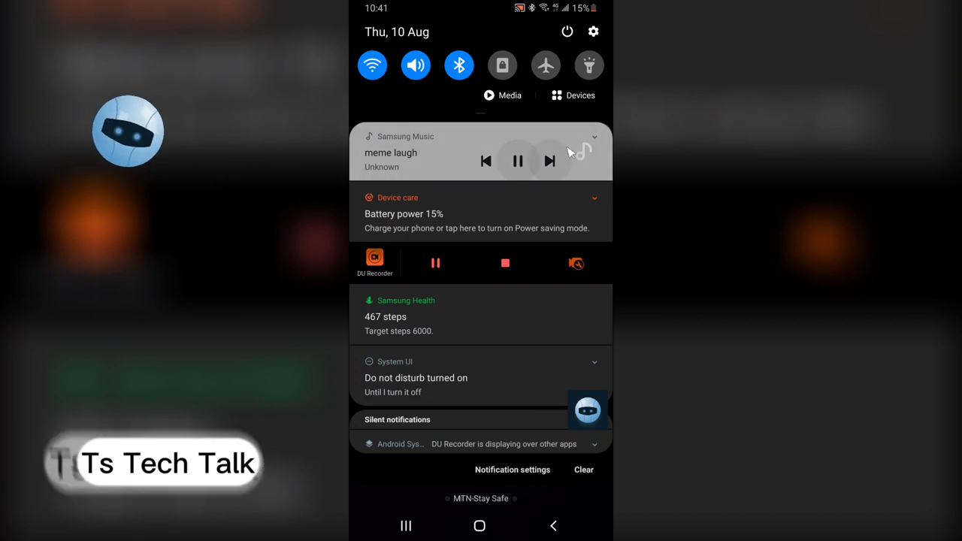
left_click(598, 142)
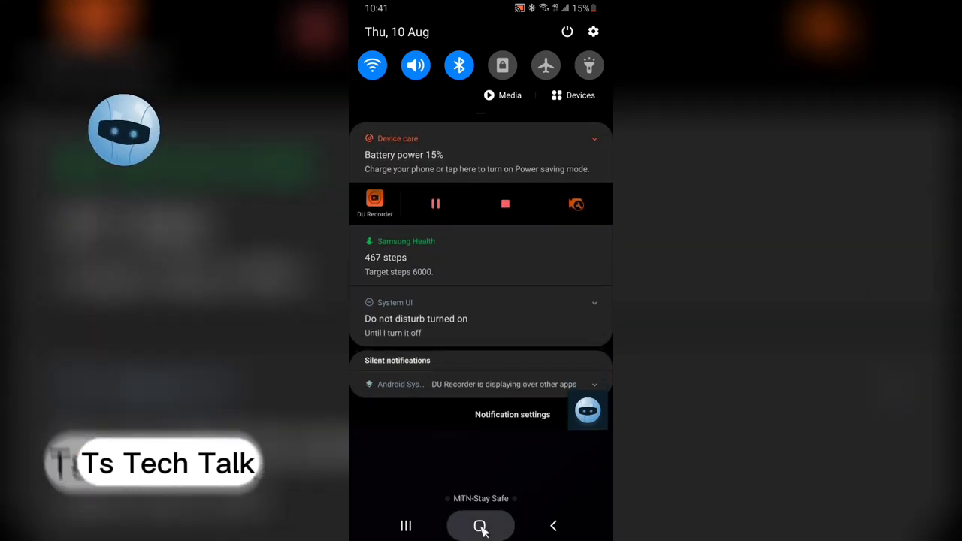
Return to the home screen and open CapCut from the app drawer
left_click(480, 526)
left_click_drag(544, 423, 579, 184)
scroll(577, 136, "down", 2)
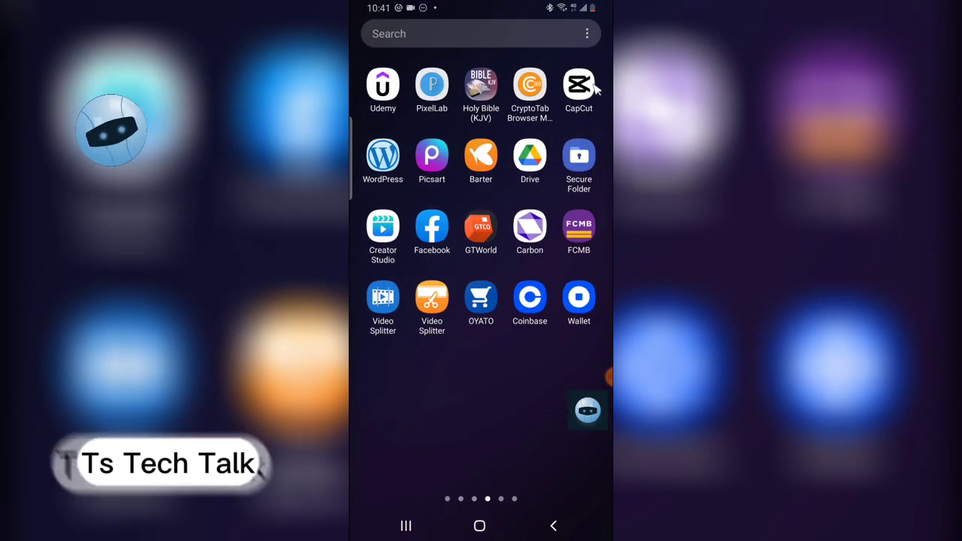
left_click(578, 86)
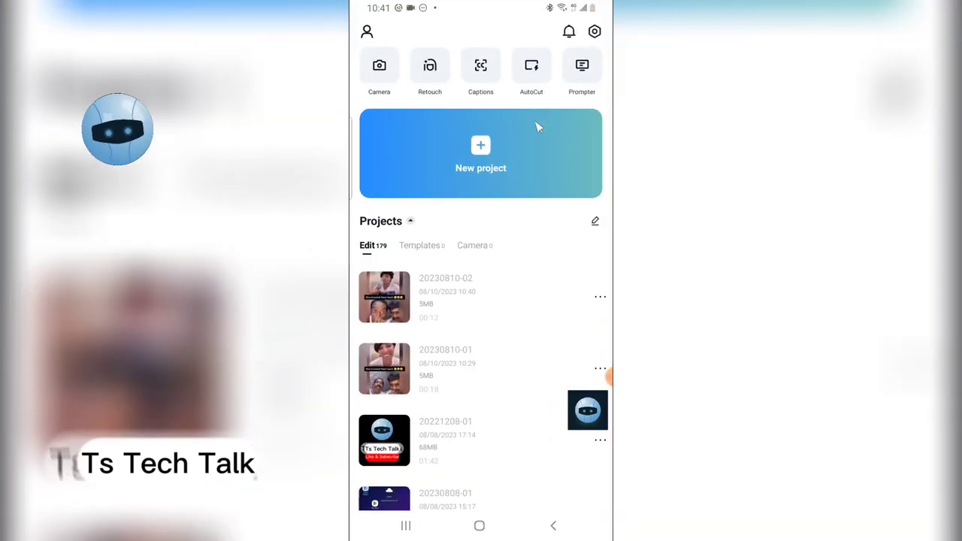
Create a new project from the 00:30 Senate news video and dismiss the low-battery notification
left_click(483, 167)
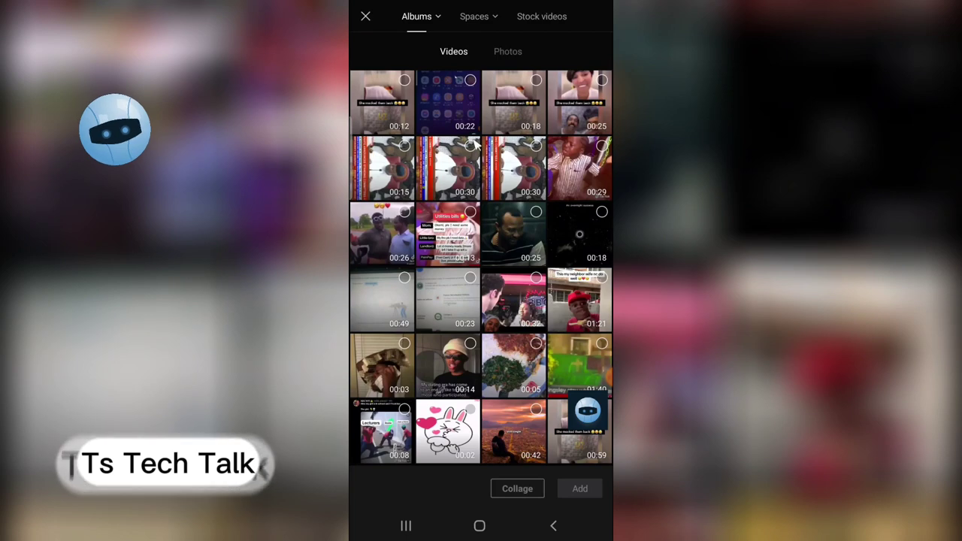
left_click(463, 173)
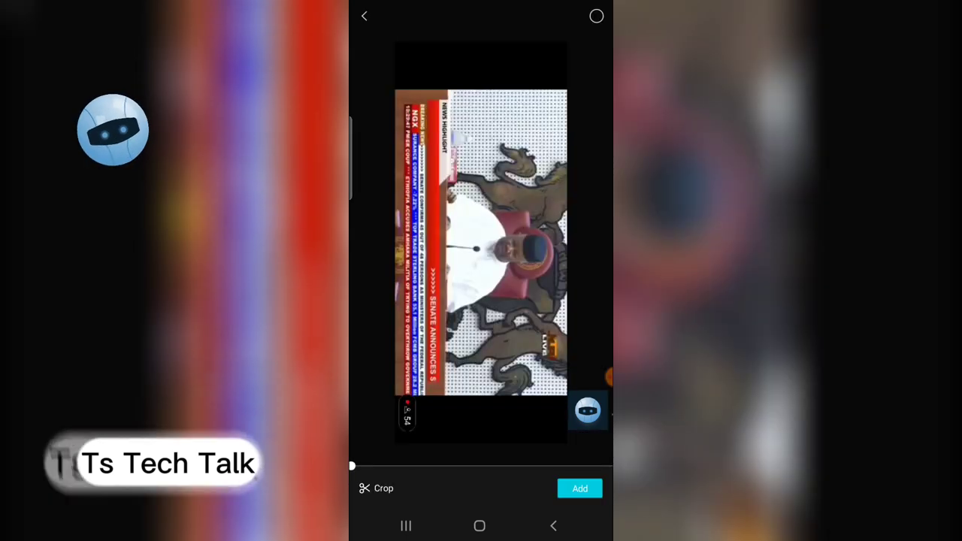
left_click(594, 488)
left_click(594, 488)
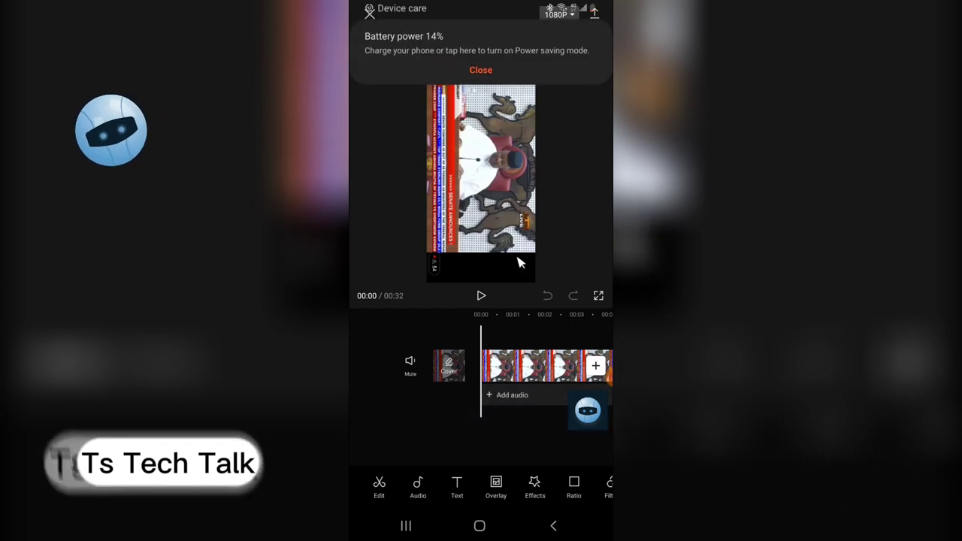
left_click_drag(571, 38, 353, 112)
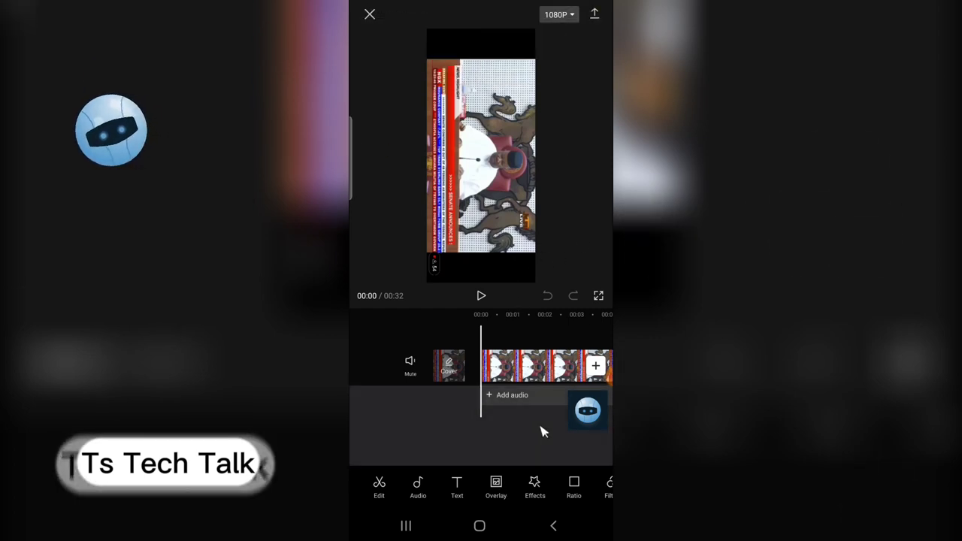
Add "meme laugh.mp3" from the device sounds to the news video project at 00:03
left_click_drag(575, 439, 389, 458)
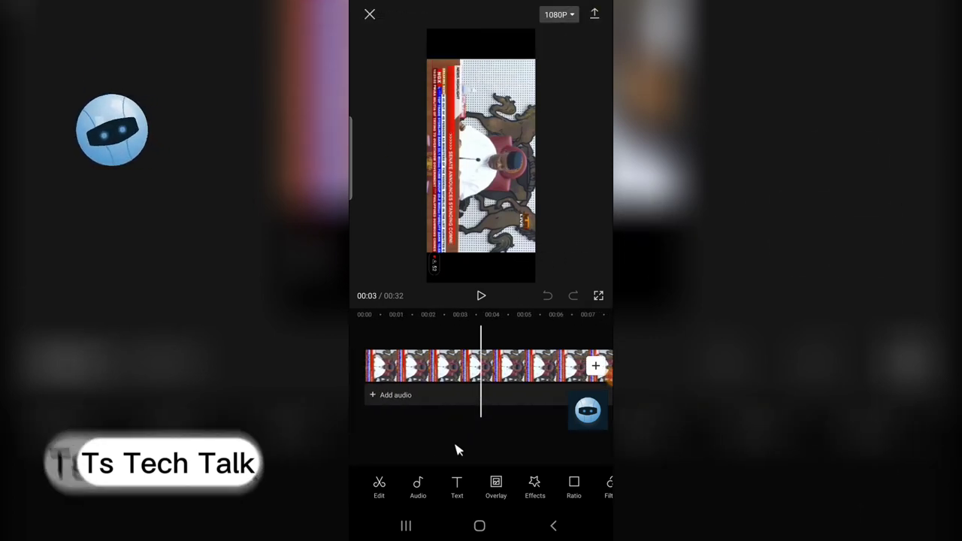
left_click(418, 488)
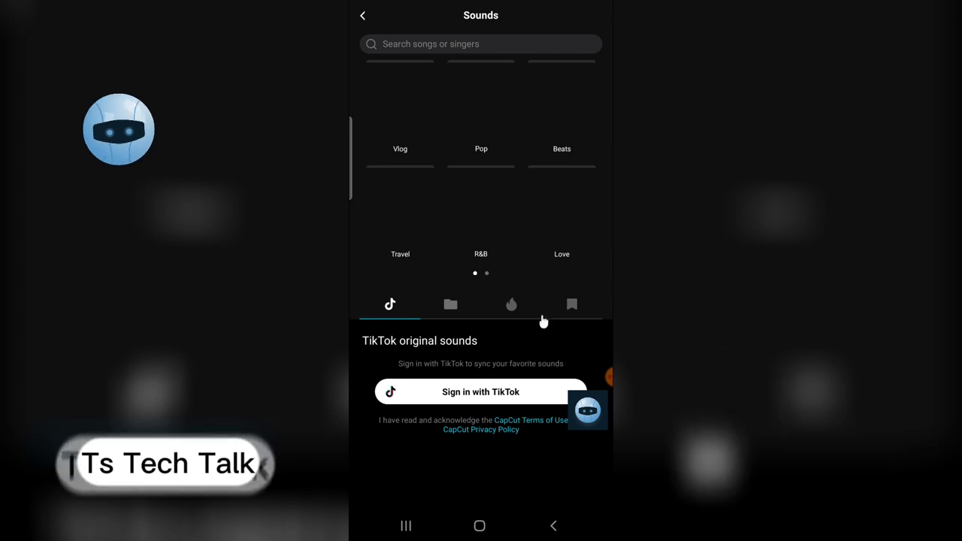
left_click(455, 308)
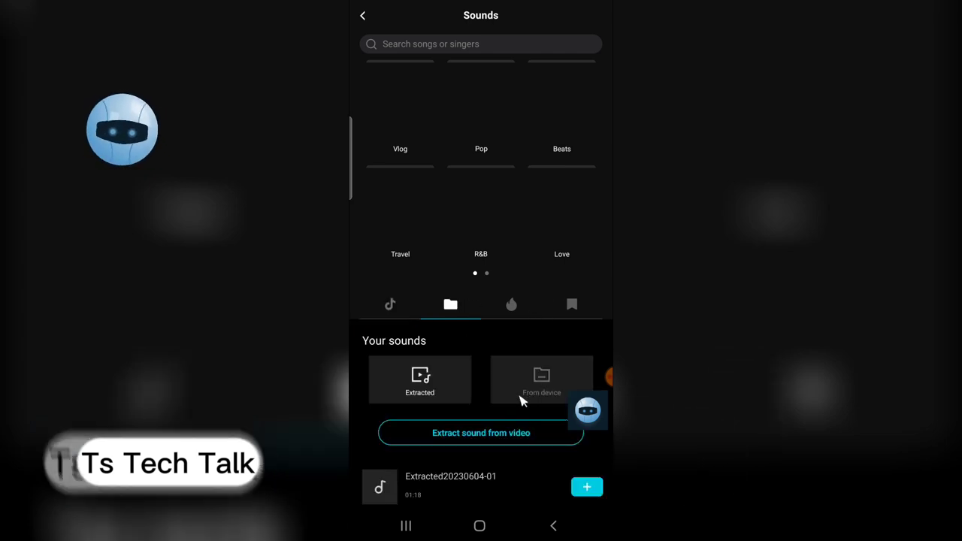
left_click(542, 385)
scroll(511, 413, "down", 2)
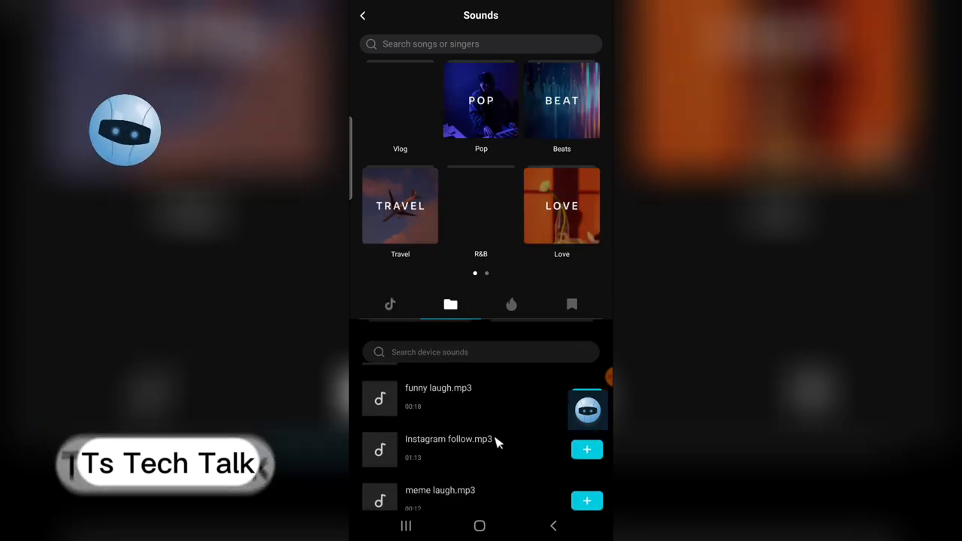
scroll(496, 443, "down", 3)
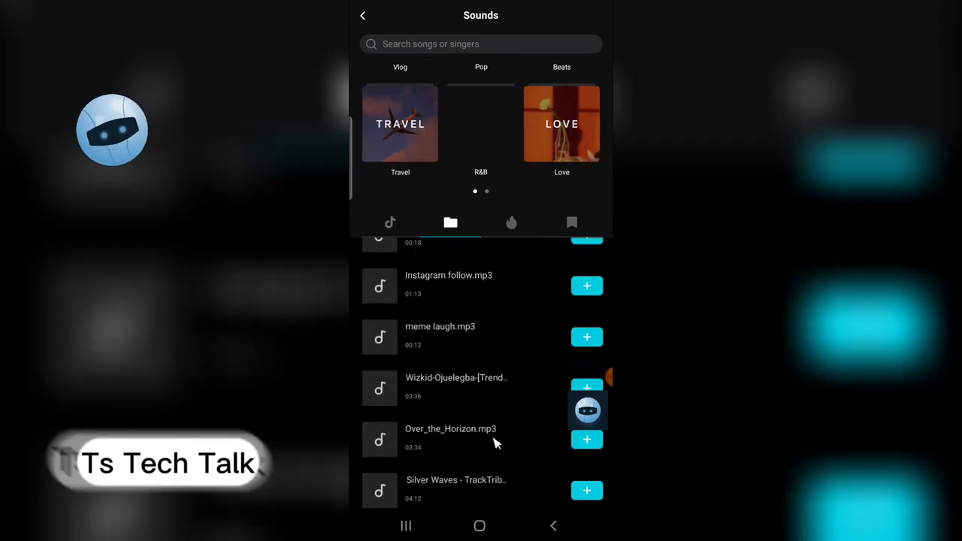
left_click(588, 337)
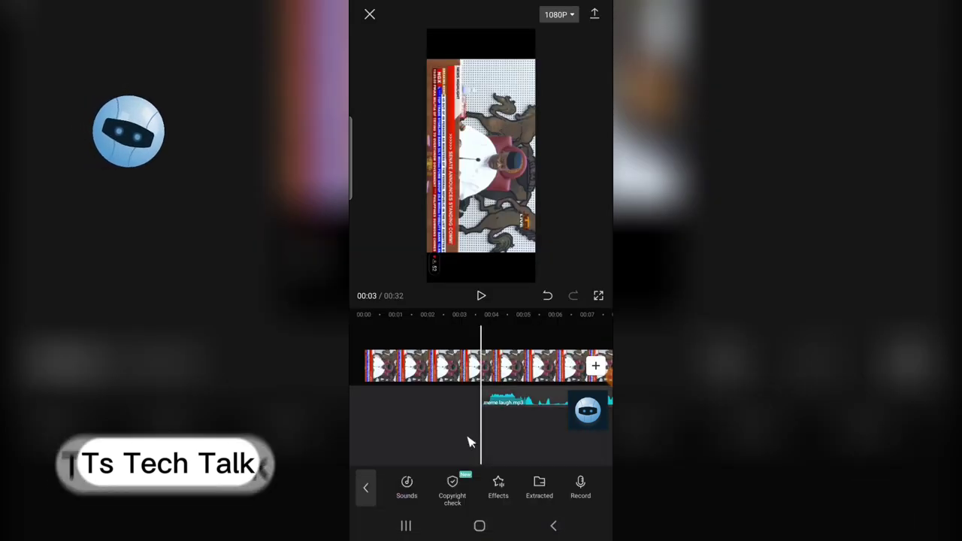
Play the project from 00:02 to about 00:09 to check the added "meme laugh" audio
left_click_drag(469, 442, 483, 441)
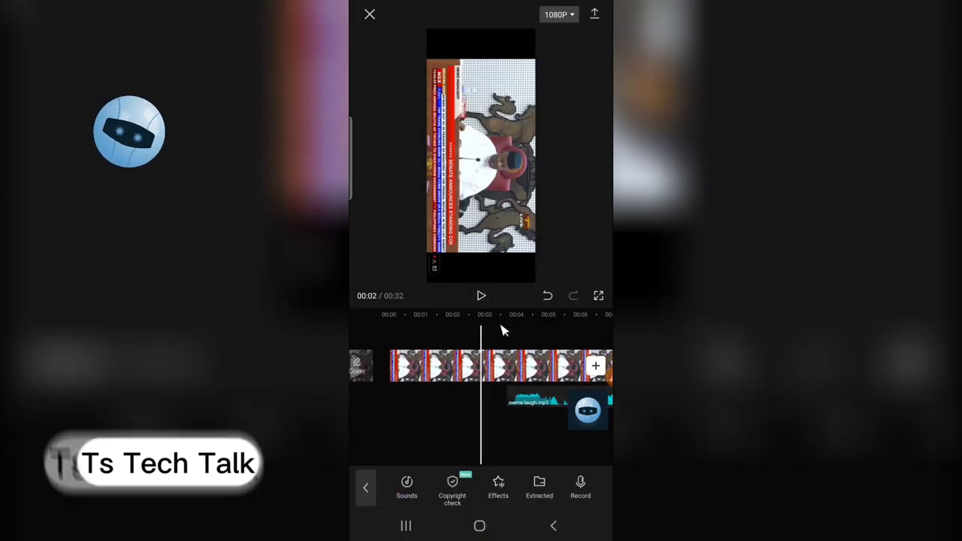
left_click(481, 297)
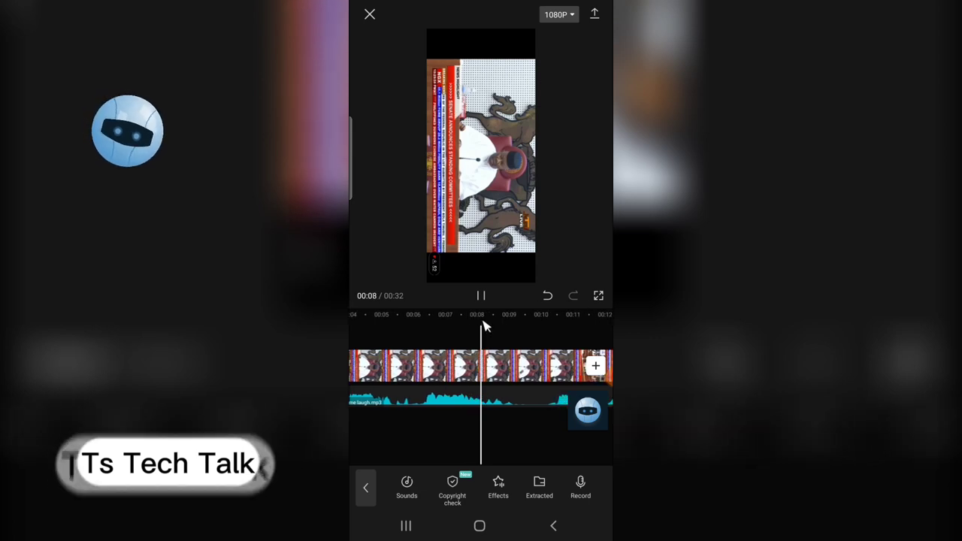
left_click(481, 296)
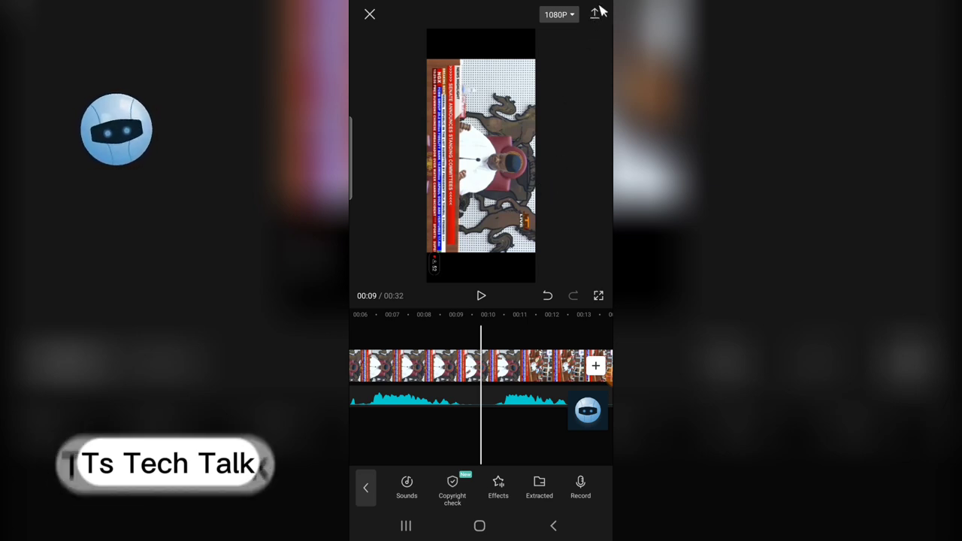
Leave CapCut and open Gallery from the app drawer
left_click(484, 529)
left_click_drag(536, 375, 536, 189)
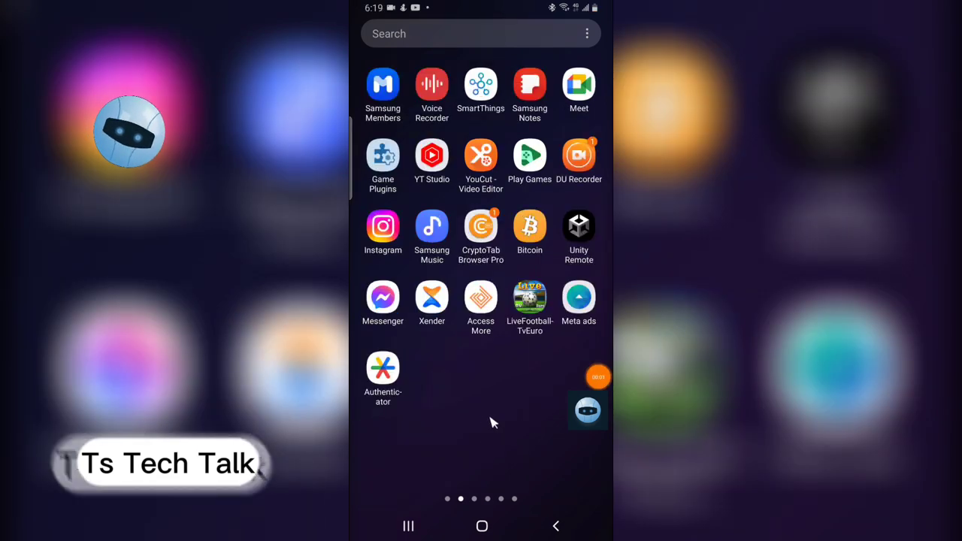
left_click_drag(493, 422, 553, 424)
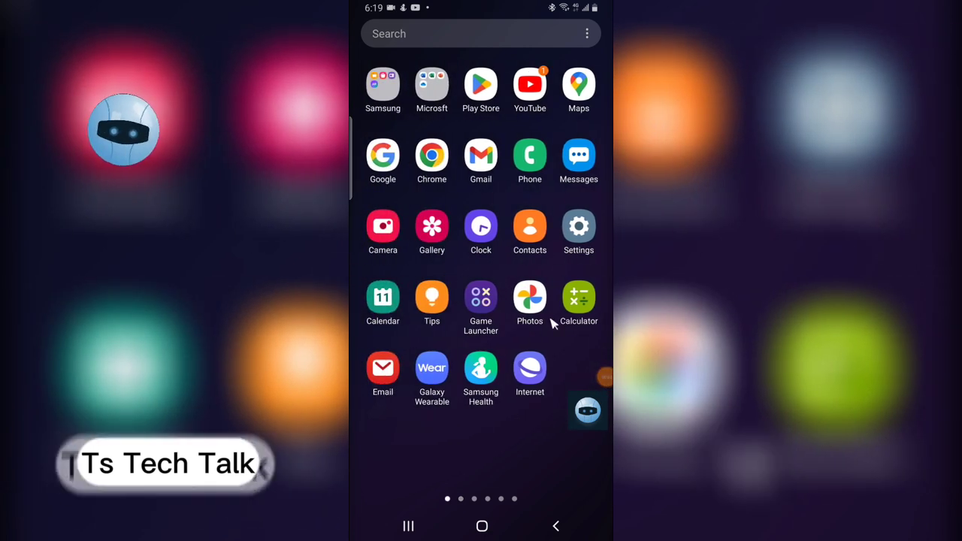
left_click(437, 233)
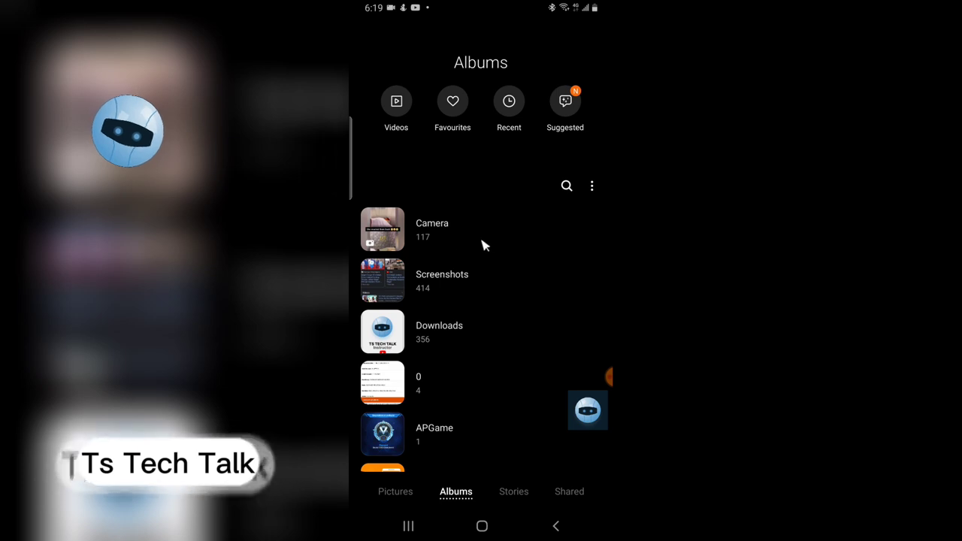
View the Camera album in Gallery and return to the home screen
left_click(494, 240)
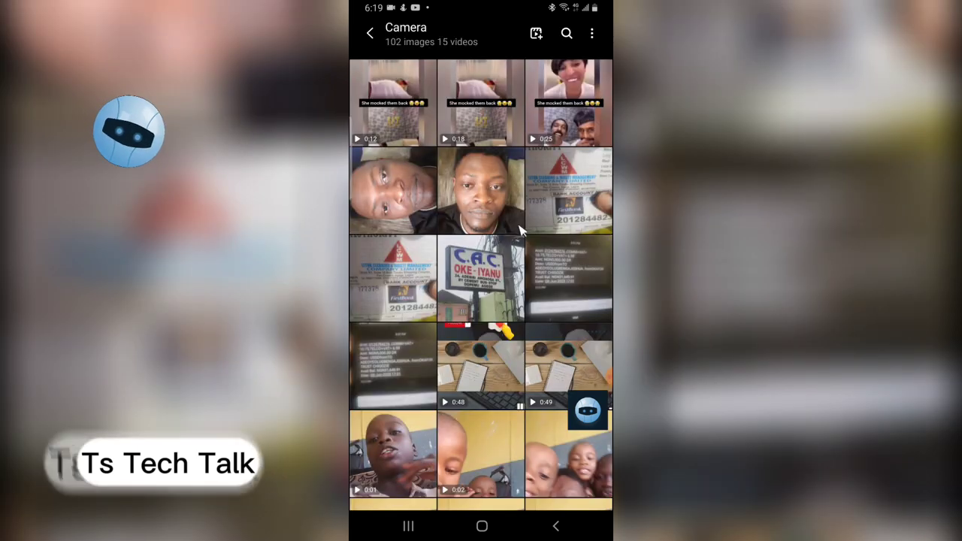
left_click(556, 527)
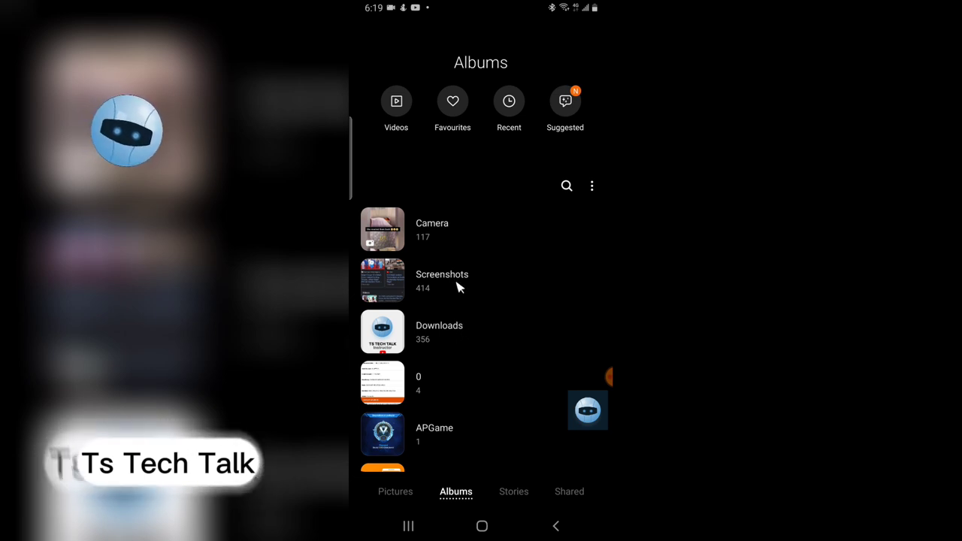
left_click(485, 528)
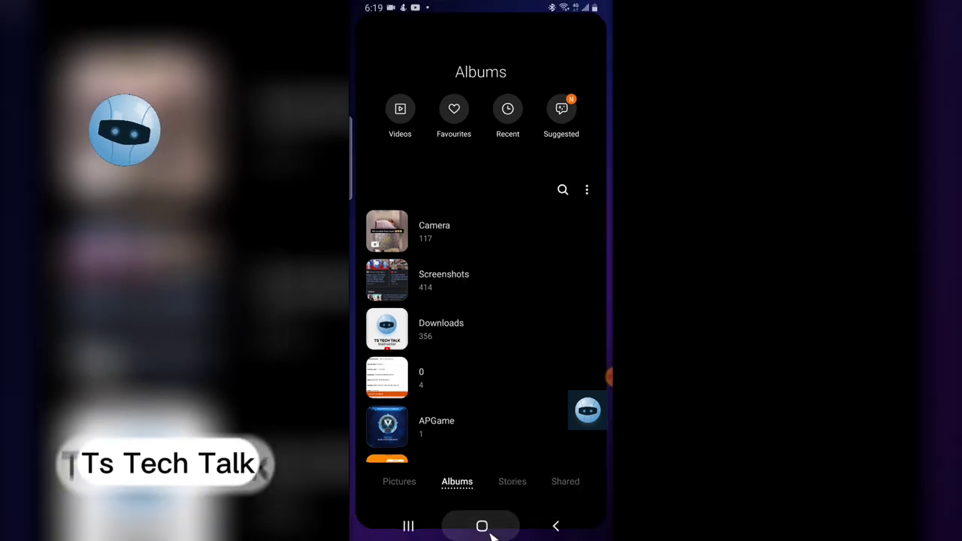
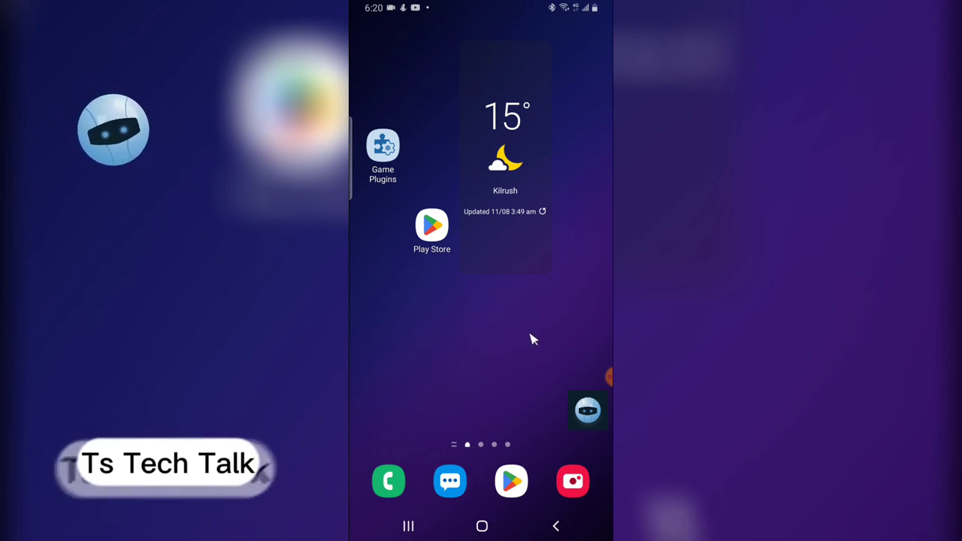
Find CapCut in the app drawer and open it
left_click_drag(531, 338, 554, 281)
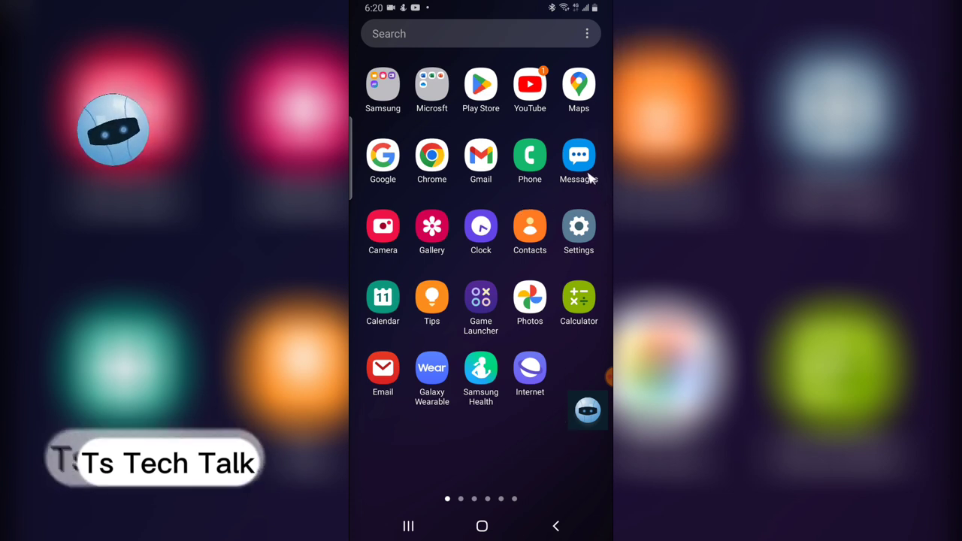
left_click_drag(597, 288, 372, 271)
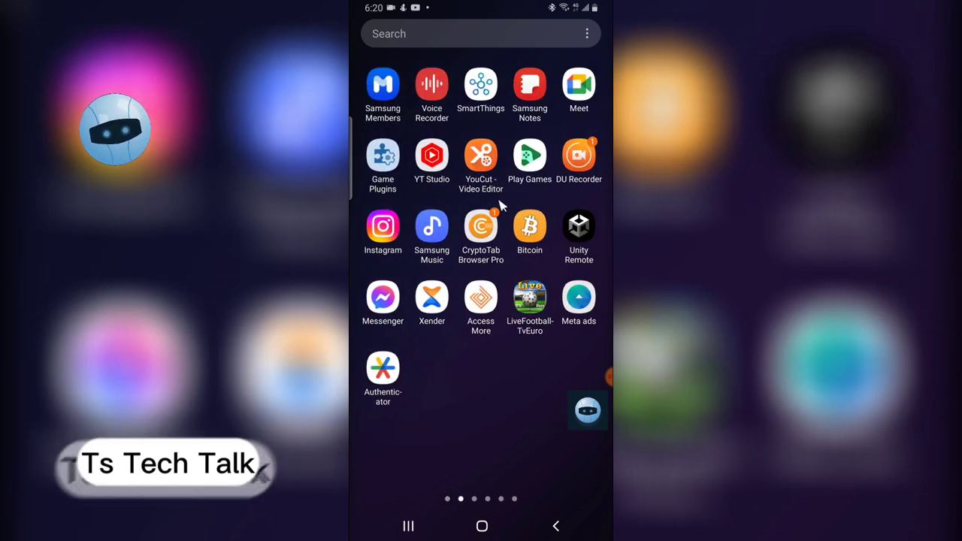
left_click_drag(578, 197, 451, 192)
scroll(538, 193, "down", 1)
scroll(538, 192, "down", 1)
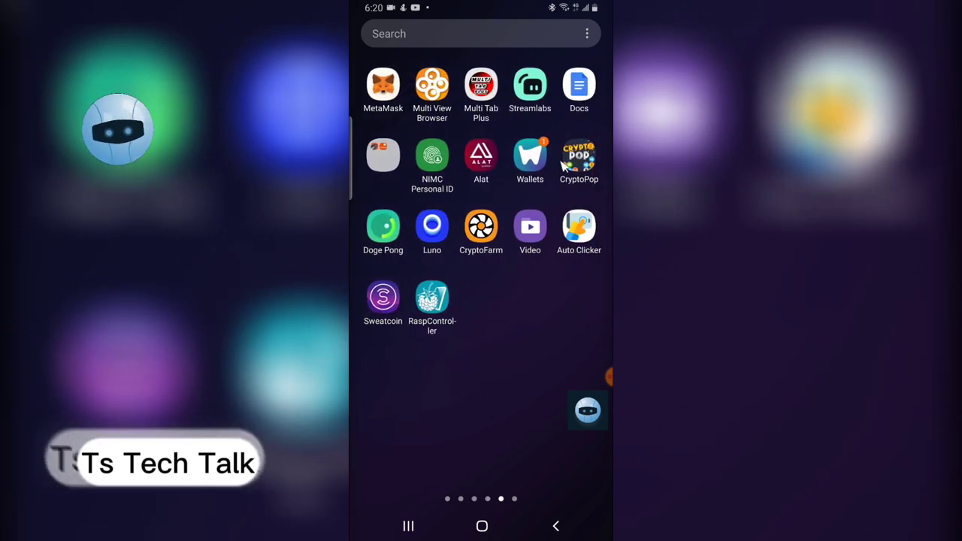
scroll(532, 116, "up", 1)
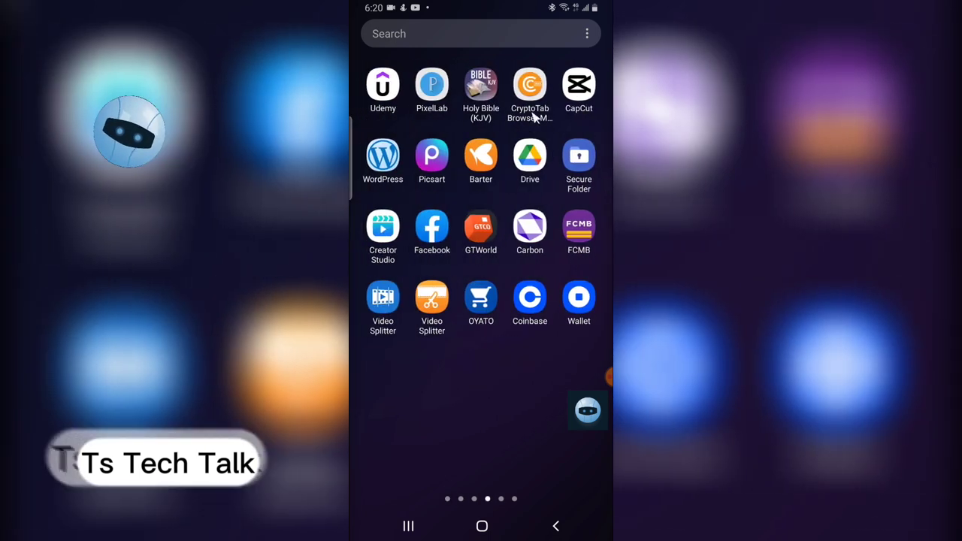
left_click(581, 87)
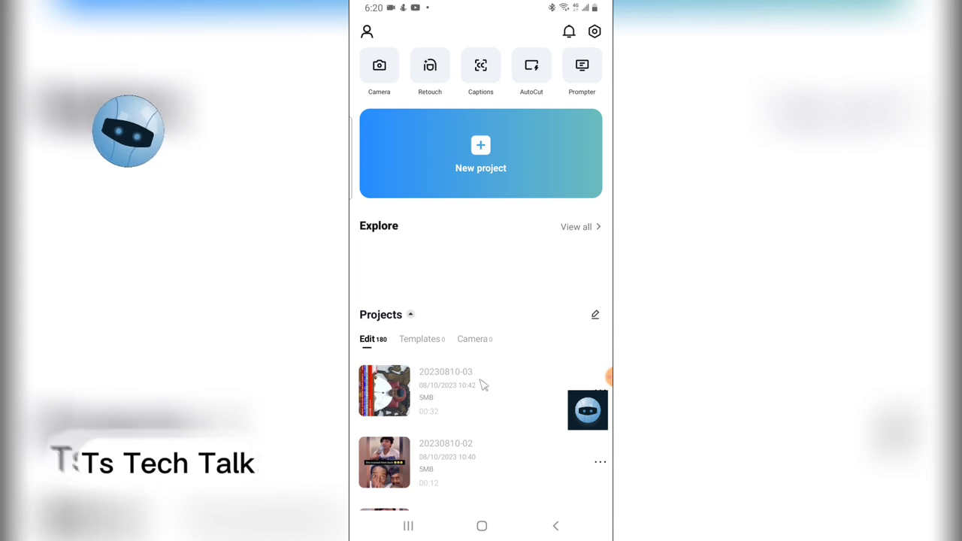
Create a new project from the 00:14 "Show me your mad face" baby video
scroll(485, 394, "down", 1)
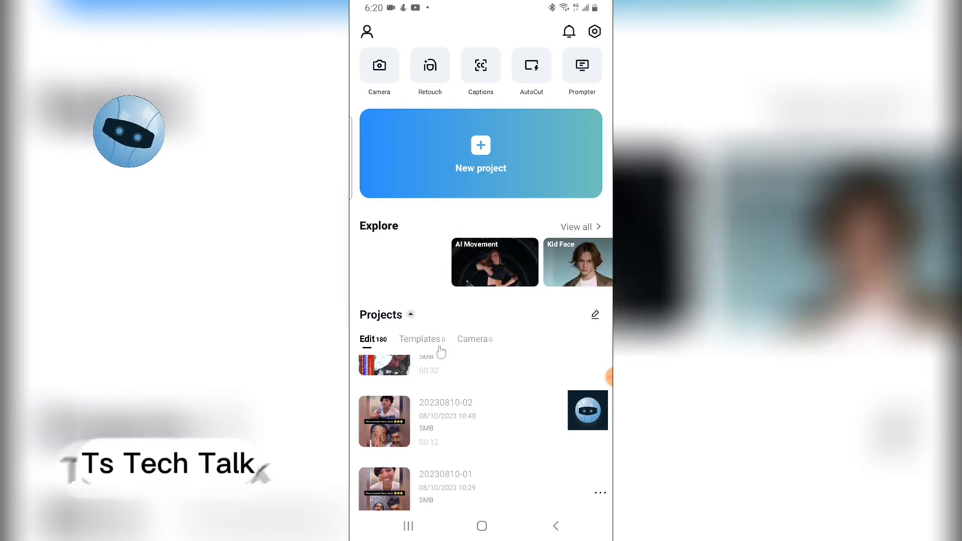
left_click(443, 166)
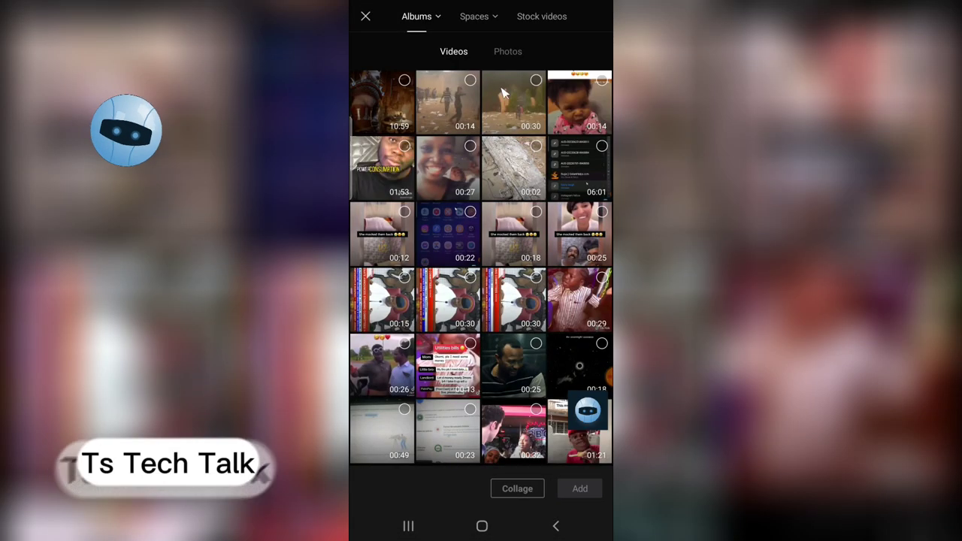
left_click(574, 117)
left_click(583, 489)
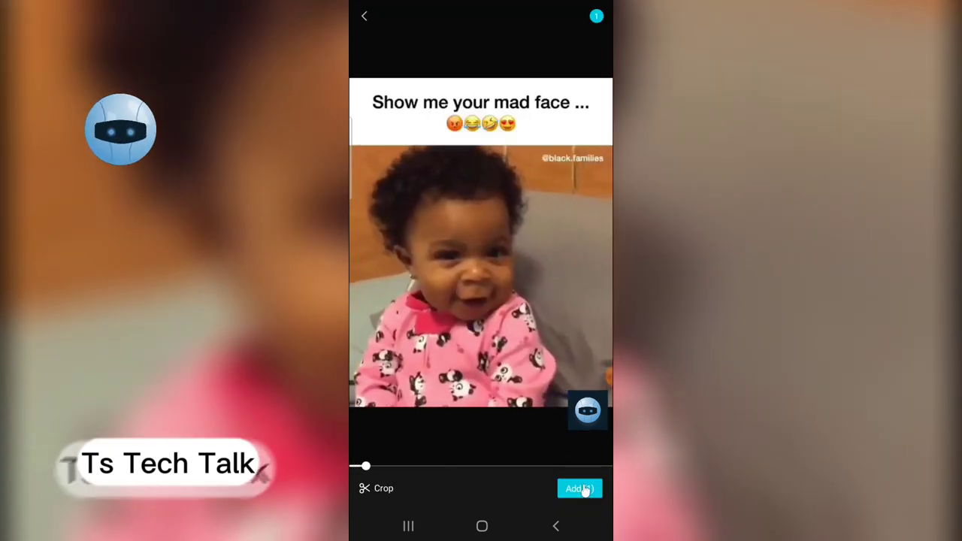
left_click(581, 489)
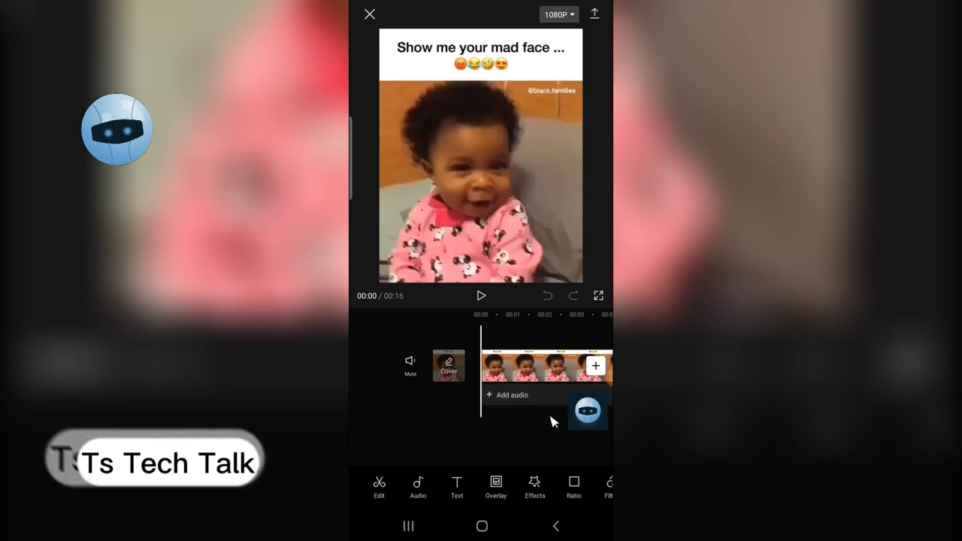
Play the opening seconds of the baby video up to about 00:03
left_click_drag(552, 422, 524, 422)
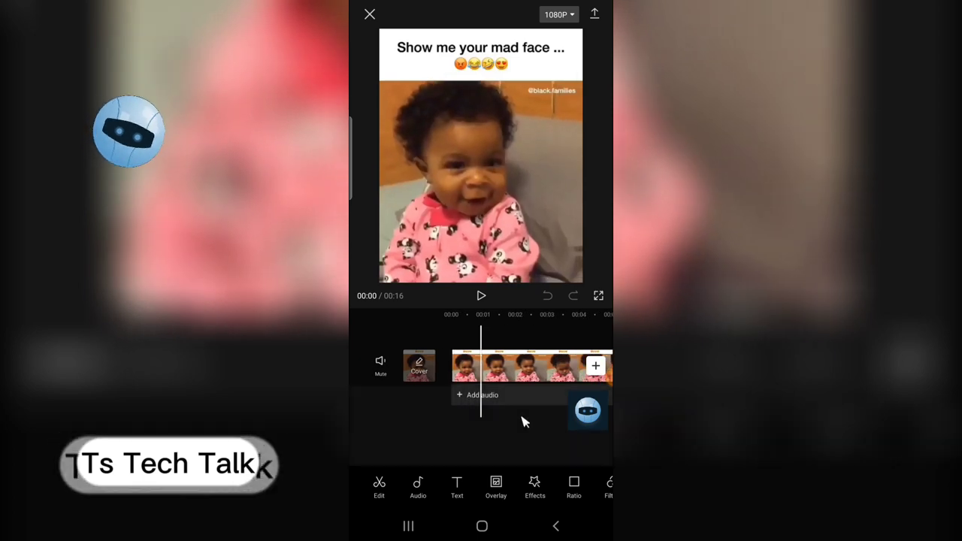
left_click(481, 296)
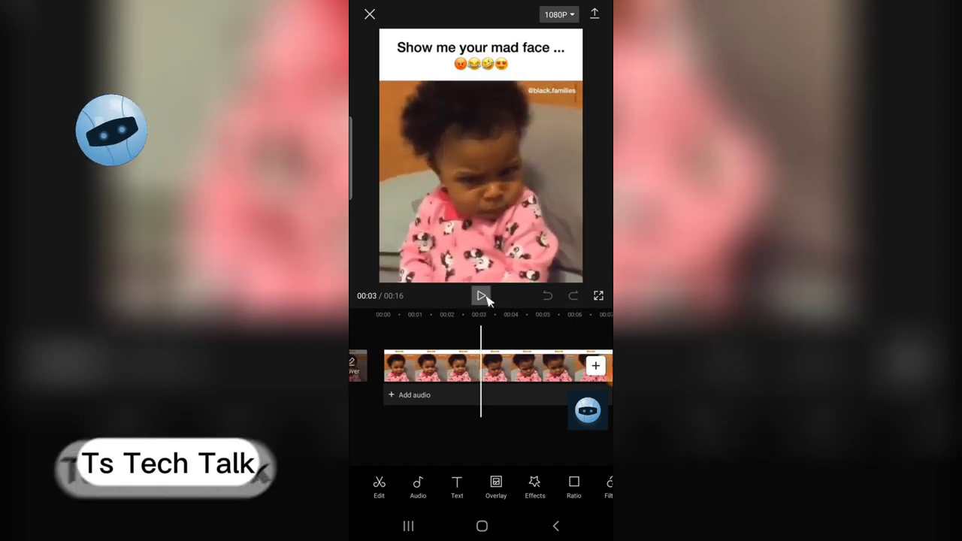
left_click(484, 298)
Split the baby video clip at about 00:02
mouse_move(501, 418)
left_mouse_down()
mouse_move(531, 418)
mouse_move(519, 425)
left_mouse_up()
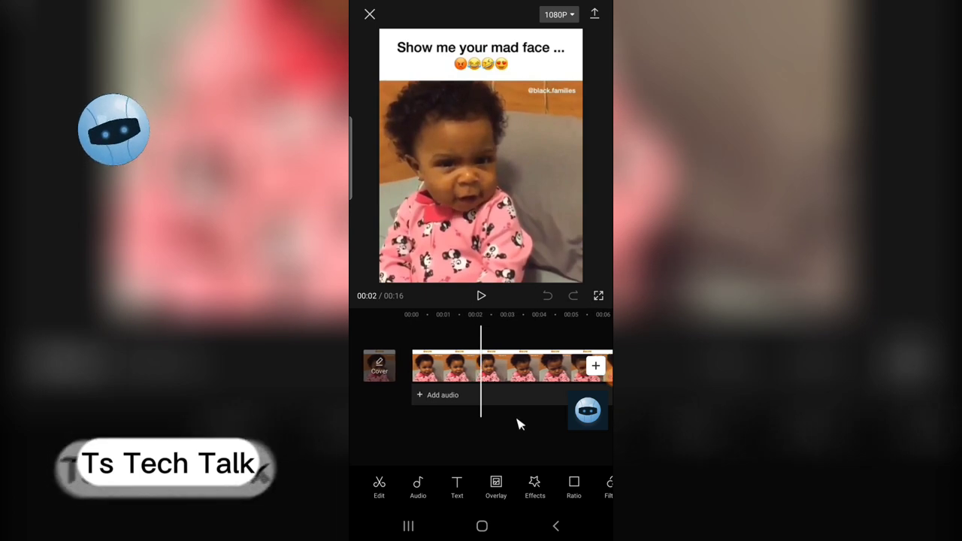
left_click(503, 380)
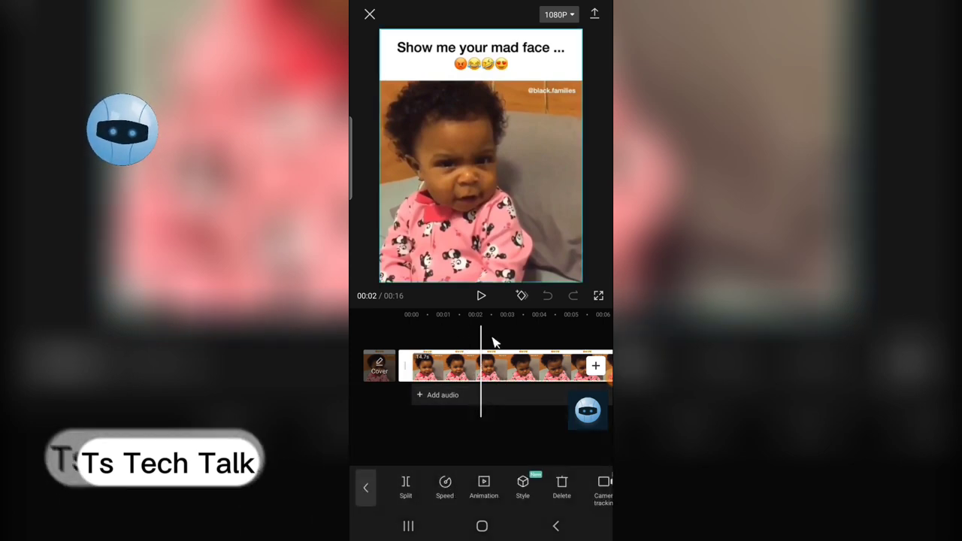
left_click_drag(512, 434, 508, 432)
left_click(514, 430)
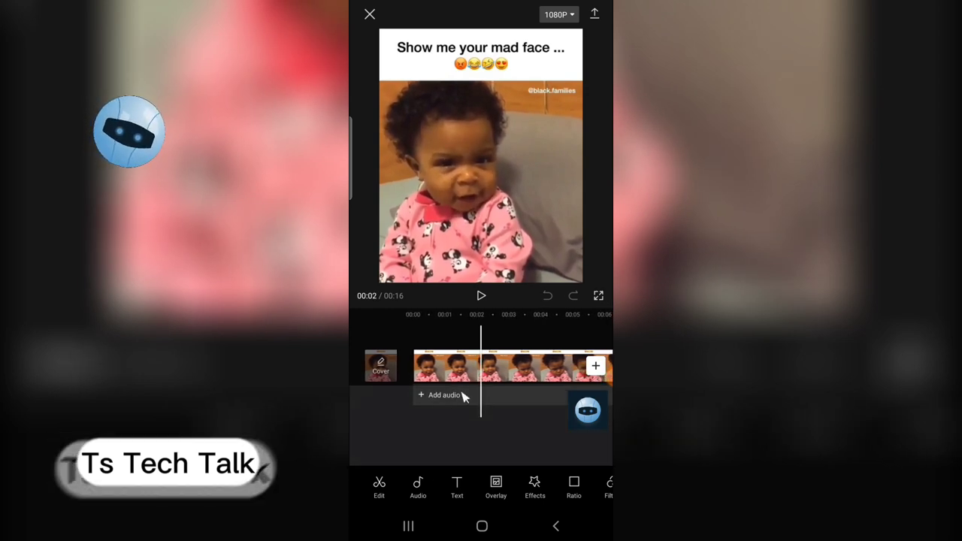
left_click(487, 376)
left_click(412, 494)
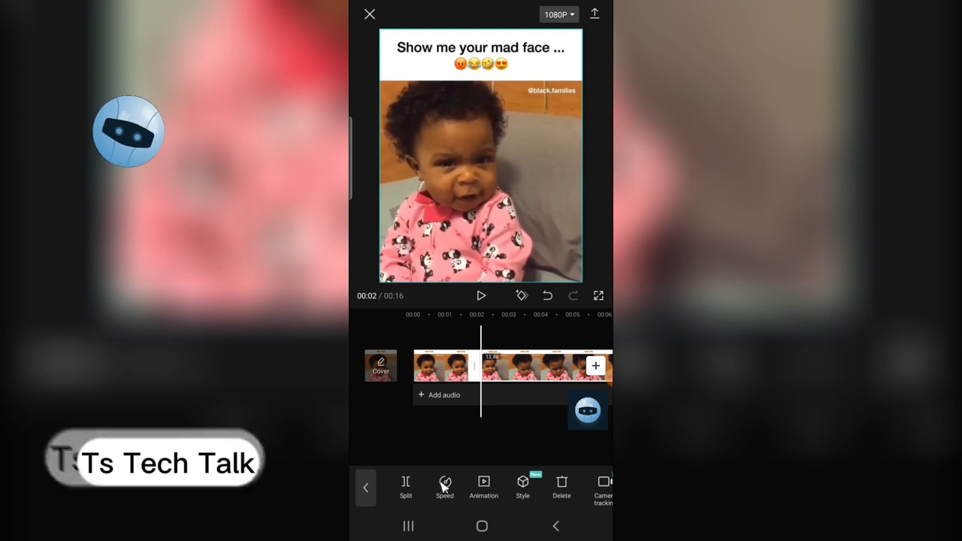
left_click(505, 450)
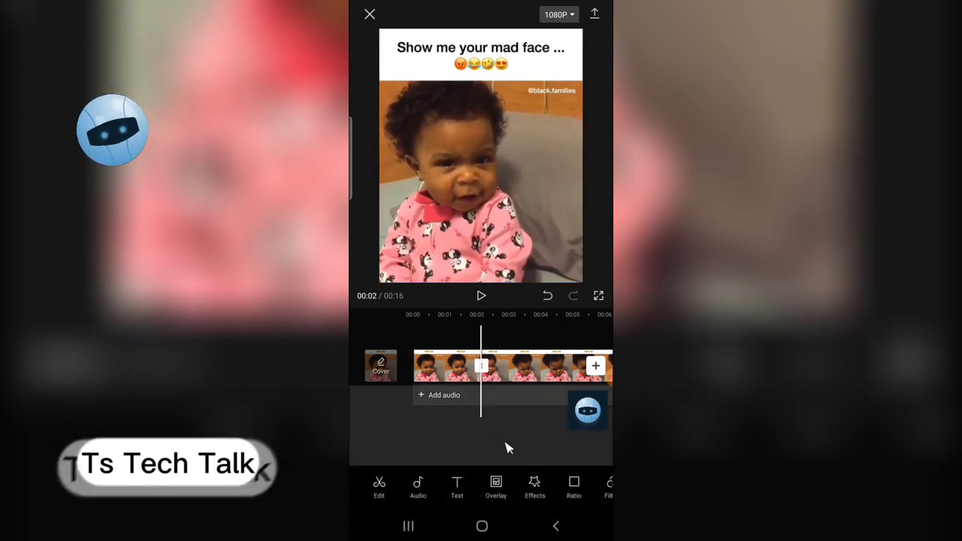
left_click(492, 392)
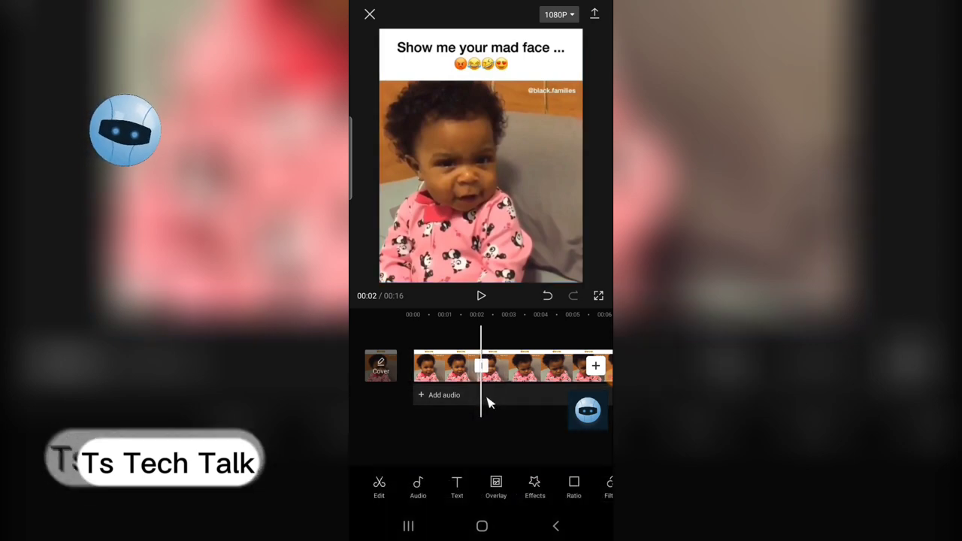
left_click(489, 409)
left_click(498, 400)
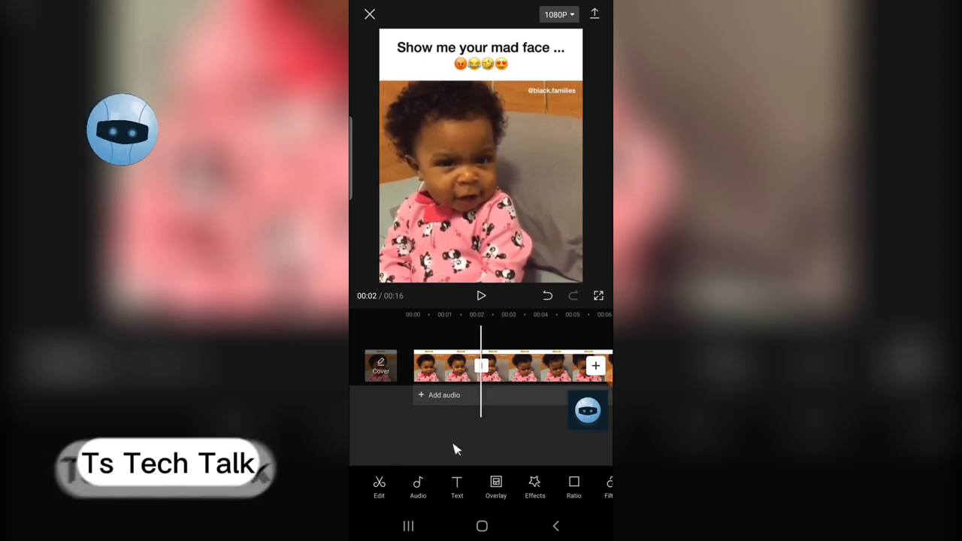
Add the device sound "meme laugh.mp3" to the project, starting at the 00:02 split
left_click(422, 493)
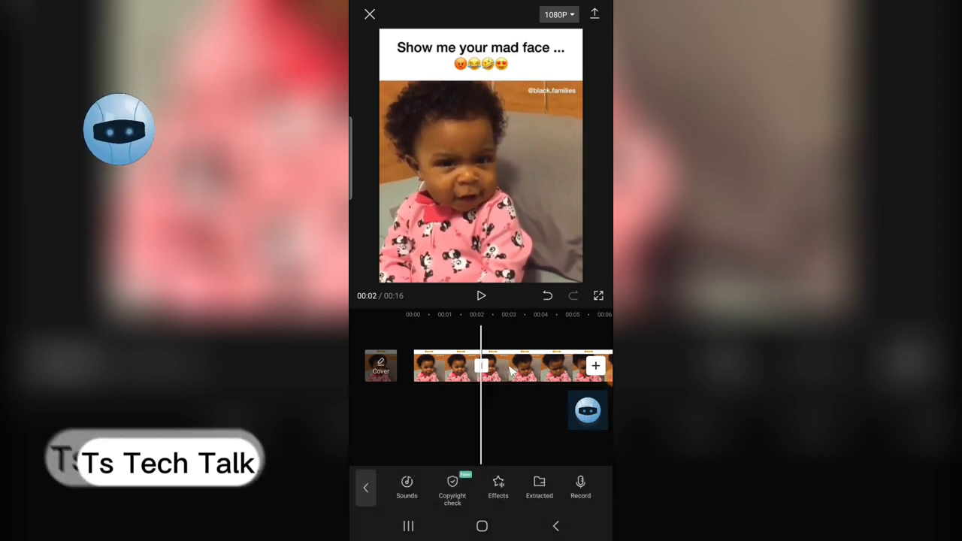
left_click(408, 489)
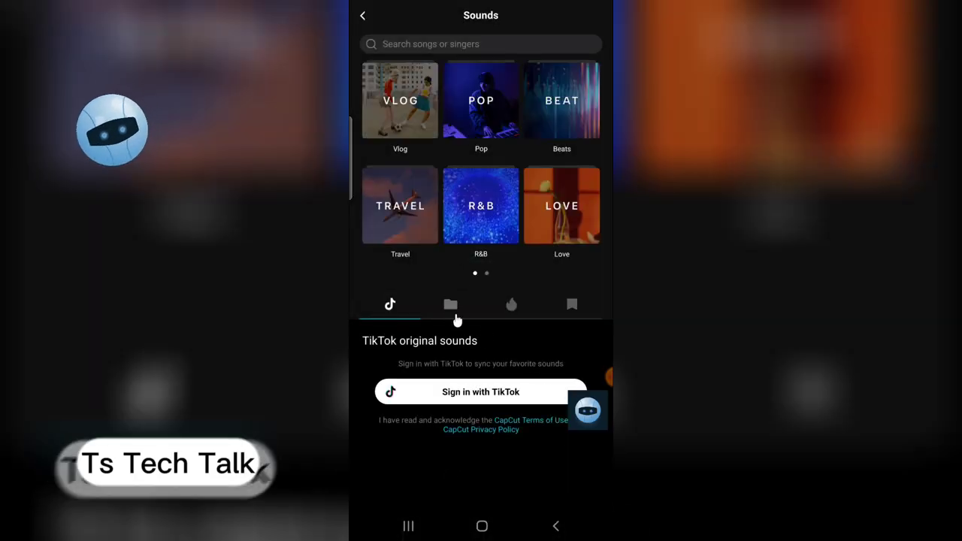
left_click(451, 305)
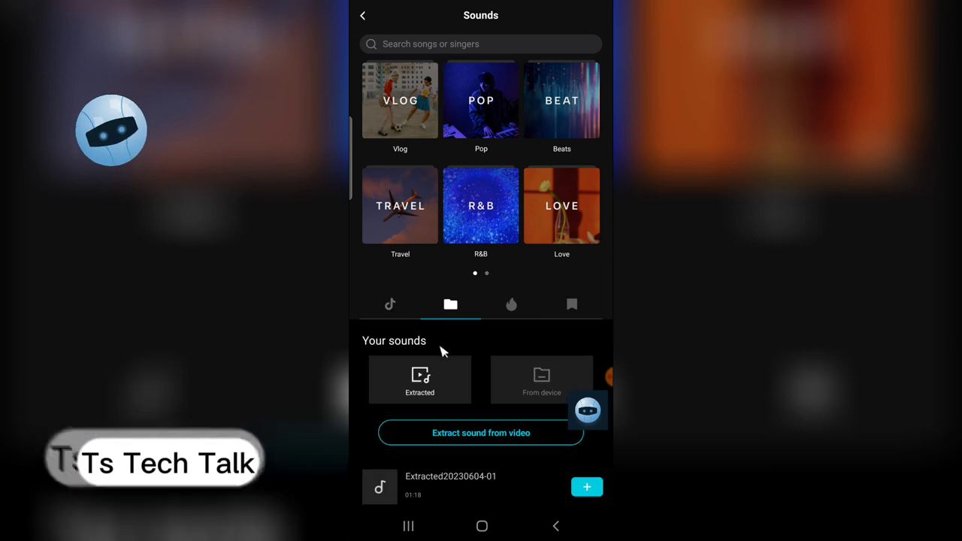
left_click(558, 386)
scroll(536, 423, "down", 5)
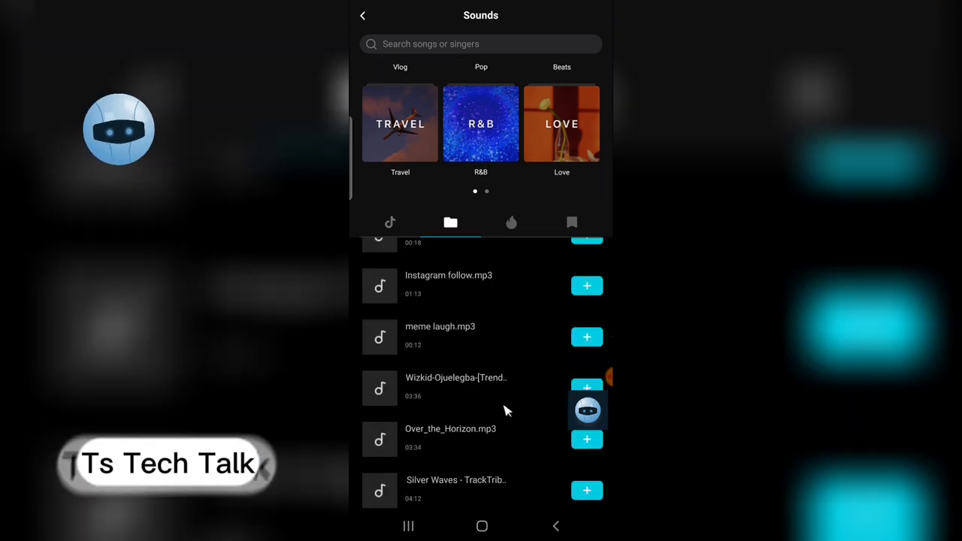
left_click(586, 336)
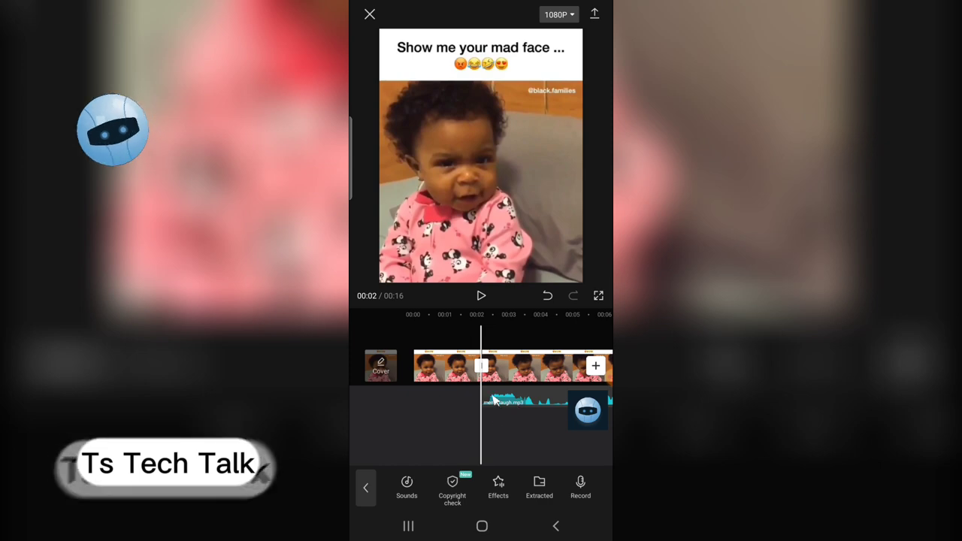
Play the section with the laugh sound from 00:02 to about 00:06 twice
left_click(482, 296)
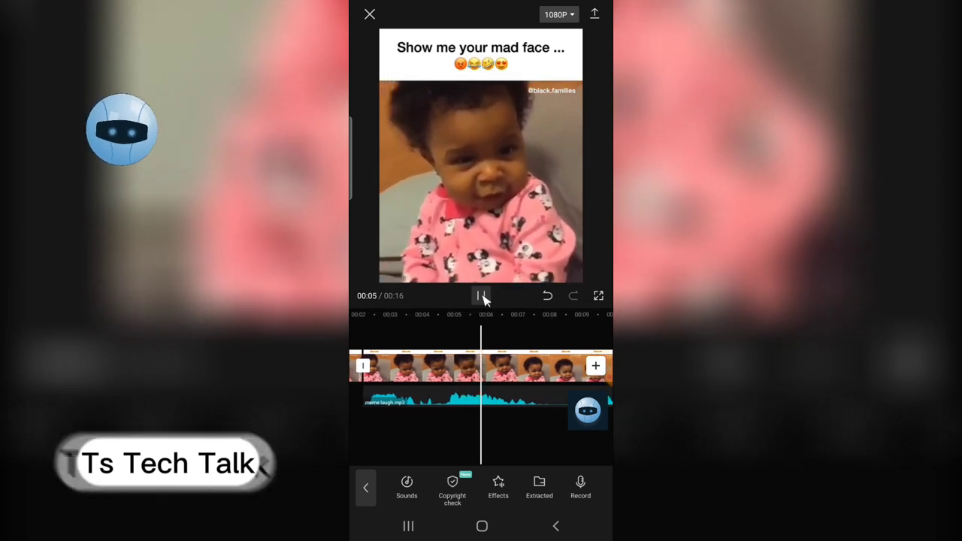
left_click(481, 296)
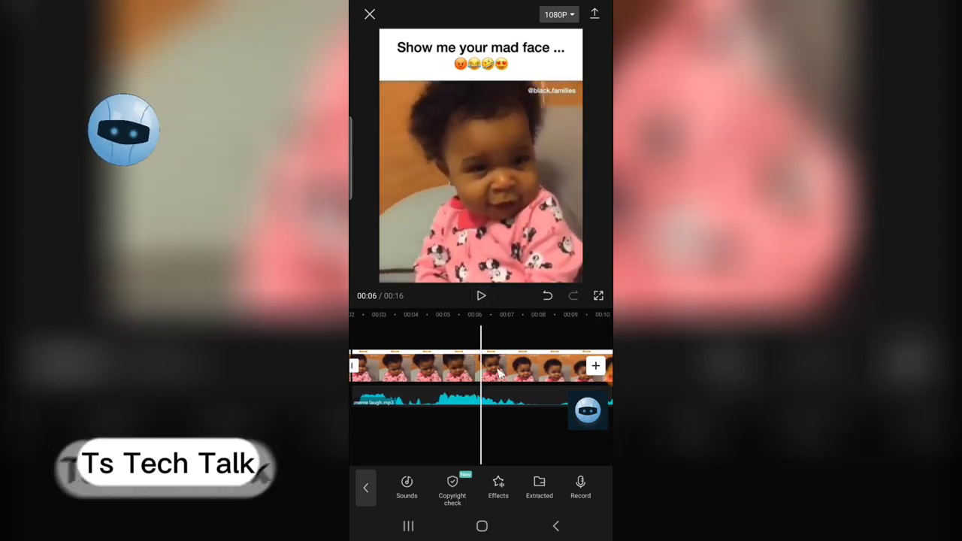
left_click_drag(451, 428, 578, 414)
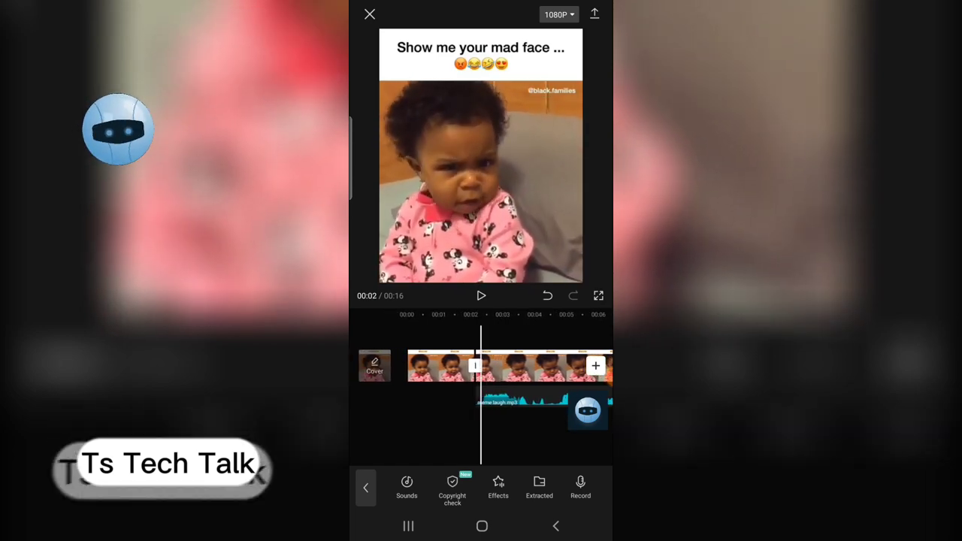
left_click(483, 297)
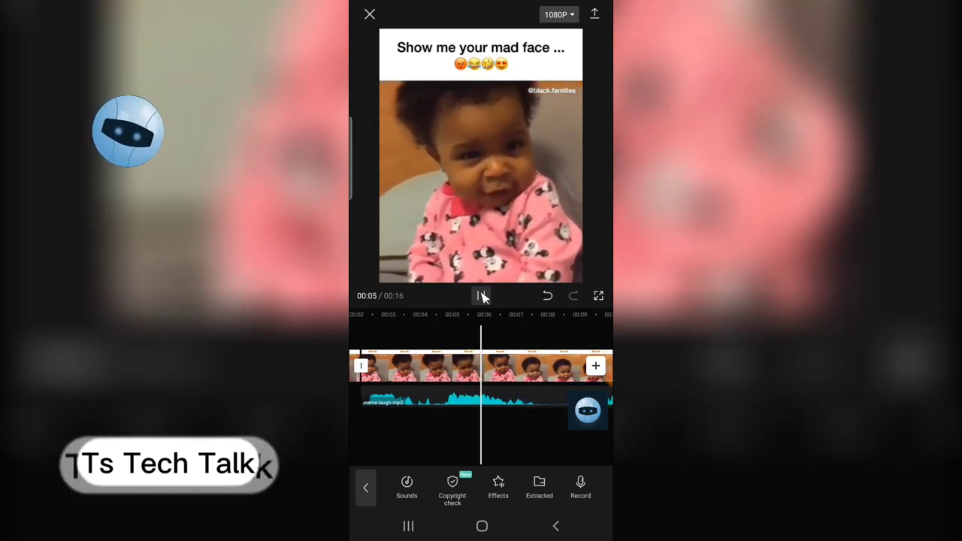
left_click(483, 297)
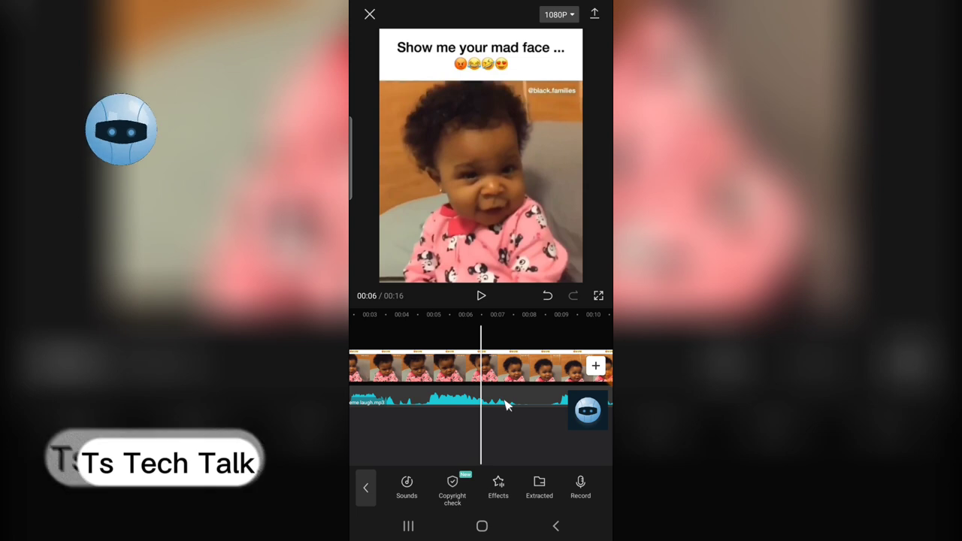
Split the "meme laugh.mp3" audio at about 00:06 and delete the part after the split
left_click(506, 405)
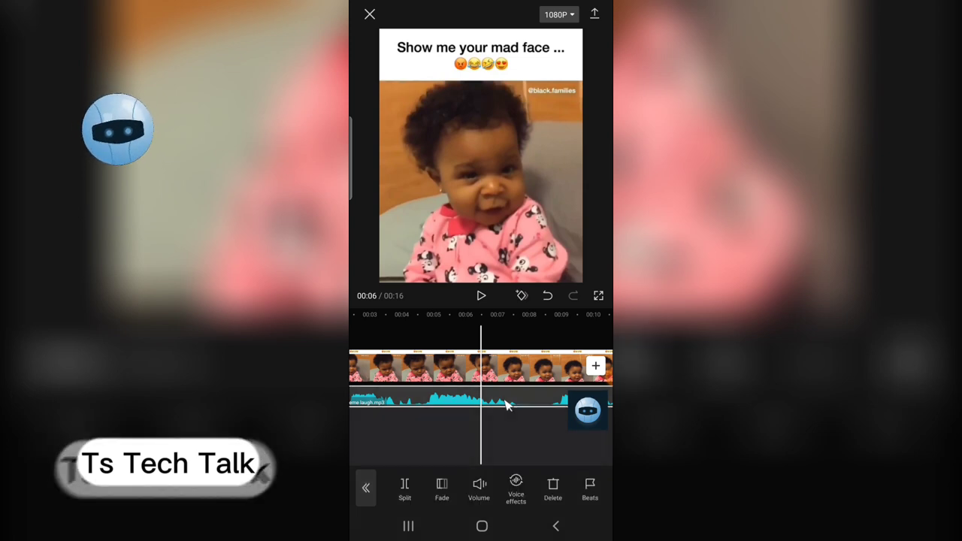
left_click_drag(560, 444, 352, 426)
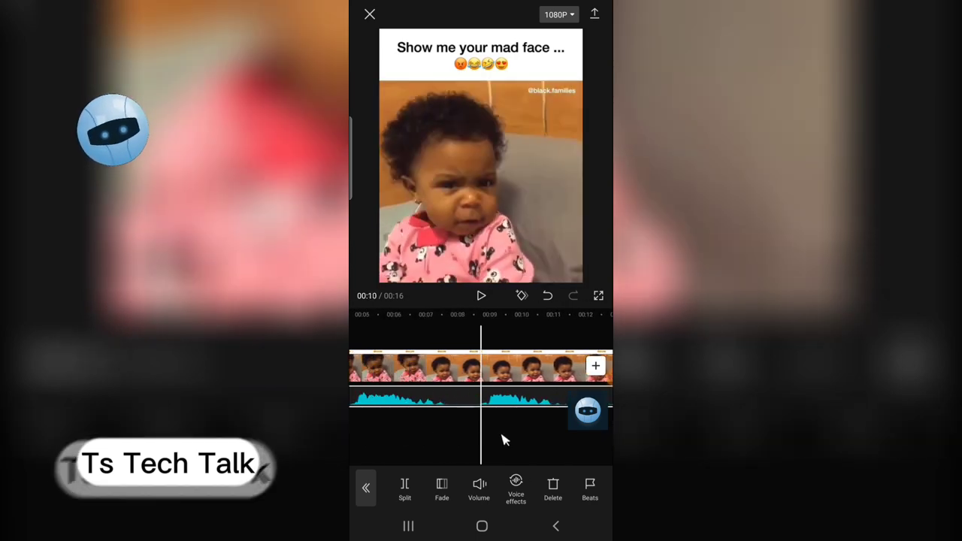
left_click_drag(507, 438, 548, 449)
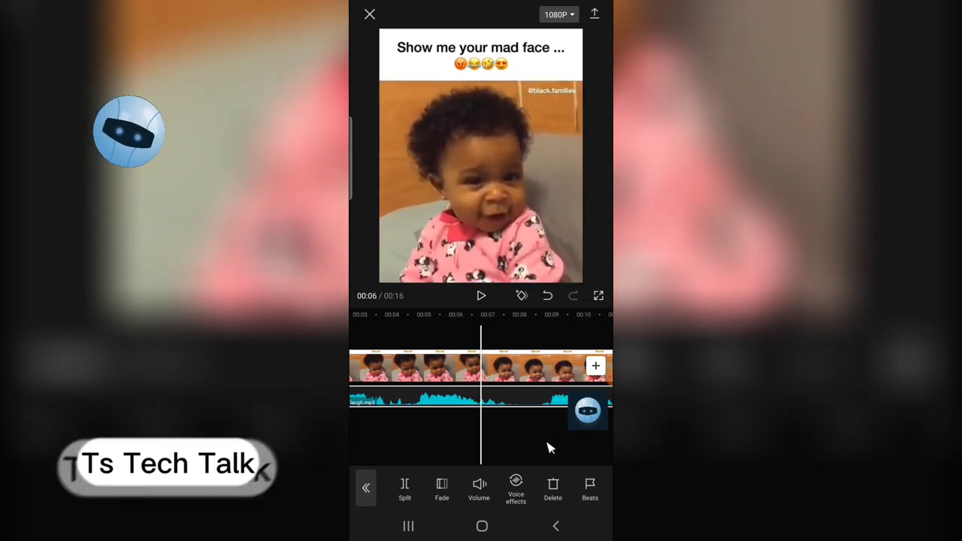
left_click(501, 401)
left_click(498, 402)
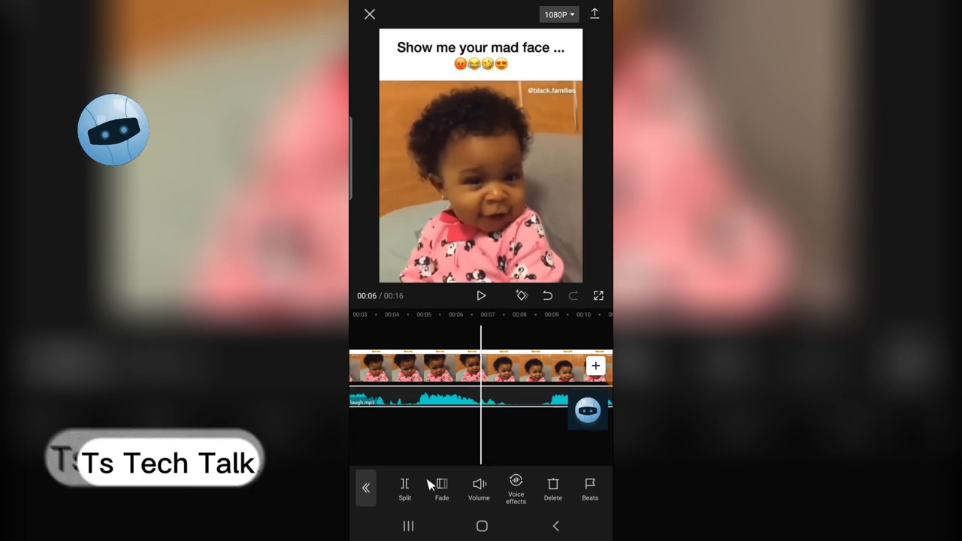
left_click(555, 492)
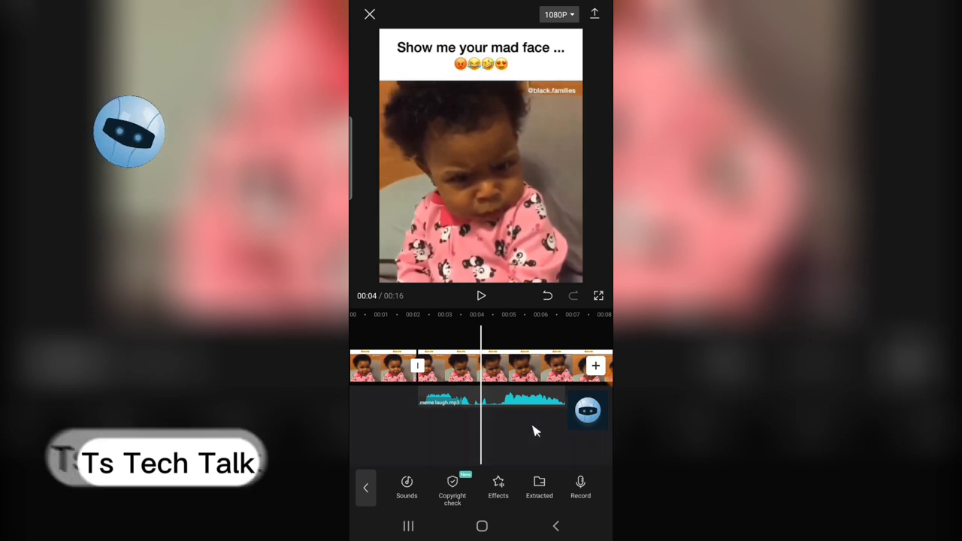
Play the video with the trimmed laugh from about 00:02 to 00:11
left_click_drag(536, 431, 596, 415)
left_click(482, 299)
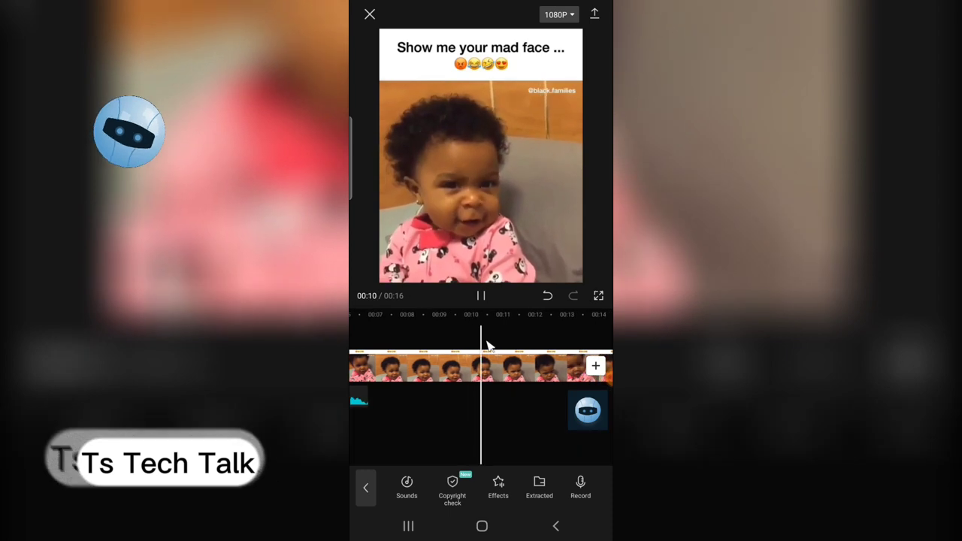
left_click(481, 295)
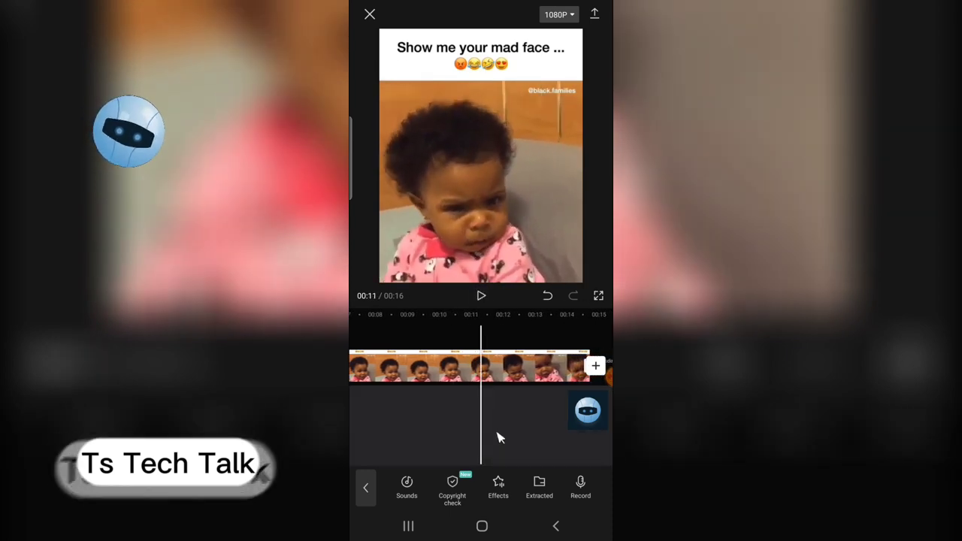
Duplicate the trimmed "meme laugh.mp3" clip and move the copy so it starts between 00:09 and 00:10
left_click_drag(500, 438, 612, 438)
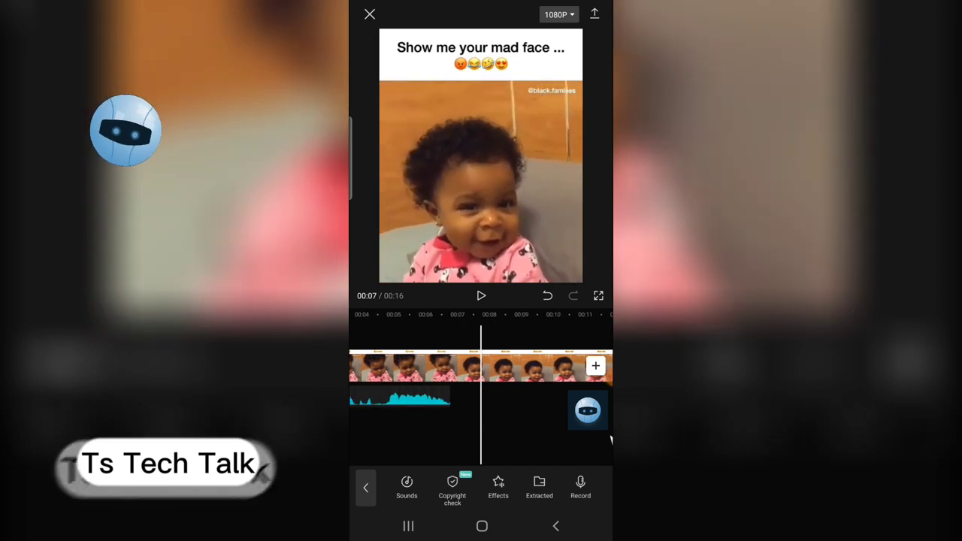
left_click_drag(483, 421, 571, 419)
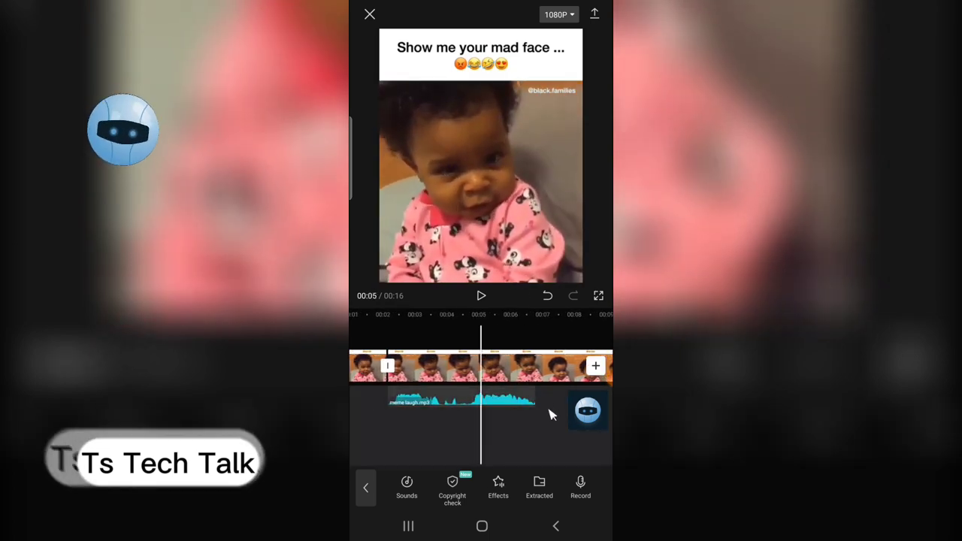
left_click(523, 406)
left_click(523, 405)
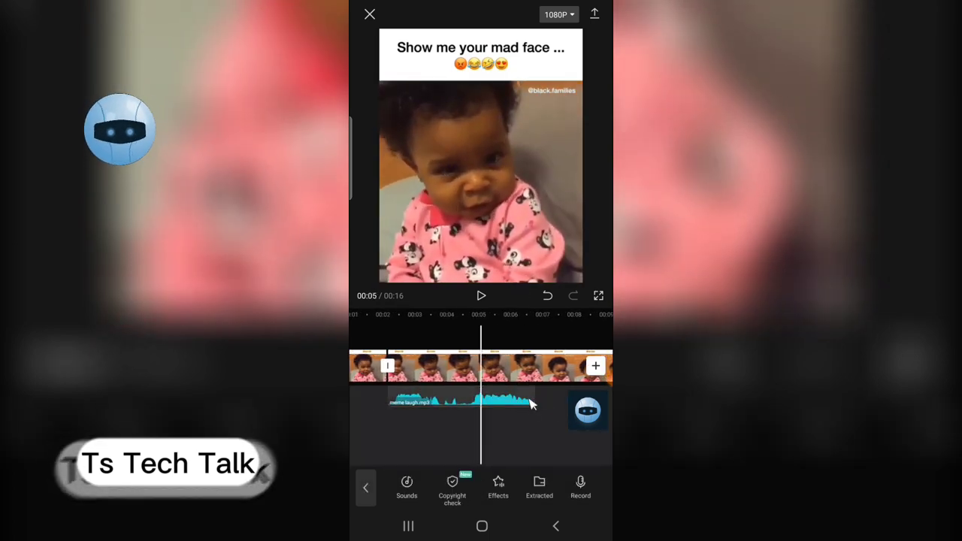
left_click(492, 397)
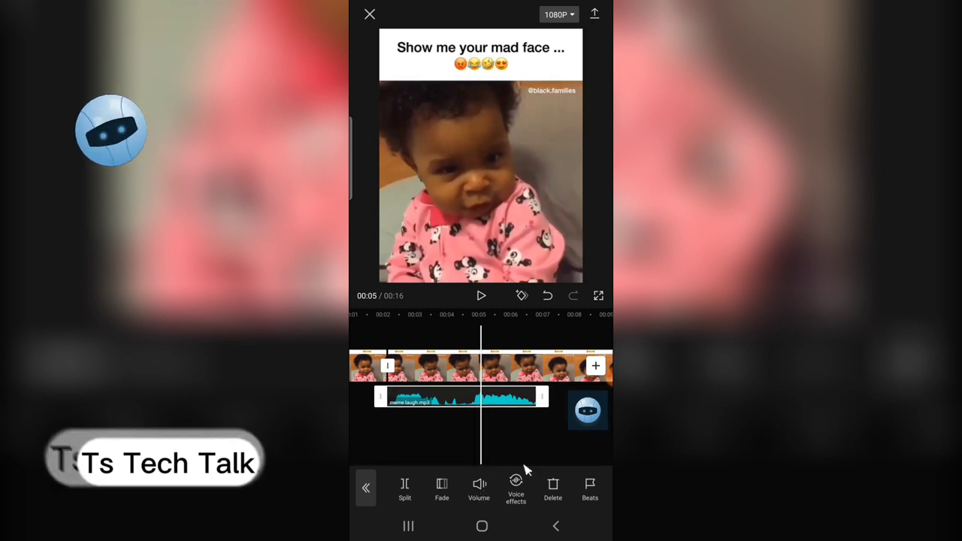
left_click_drag(493, 510, 412, 507)
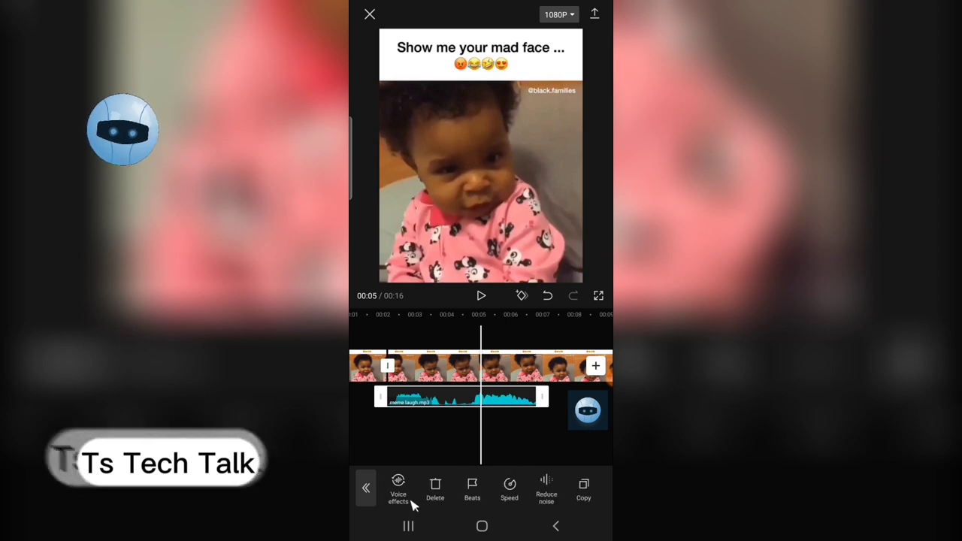
left_click(585, 488)
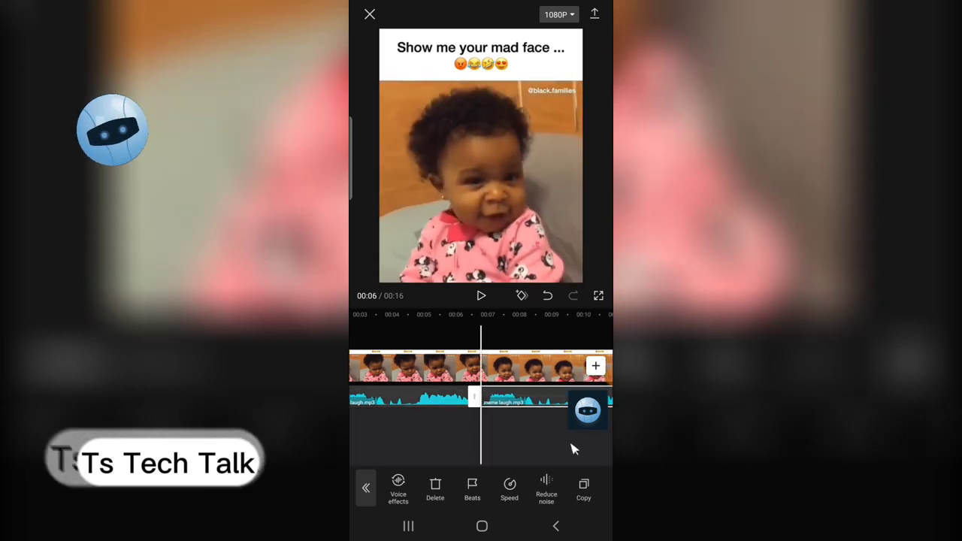
left_click_drag(497, 398, 463, 394)
left_click(512, 398)
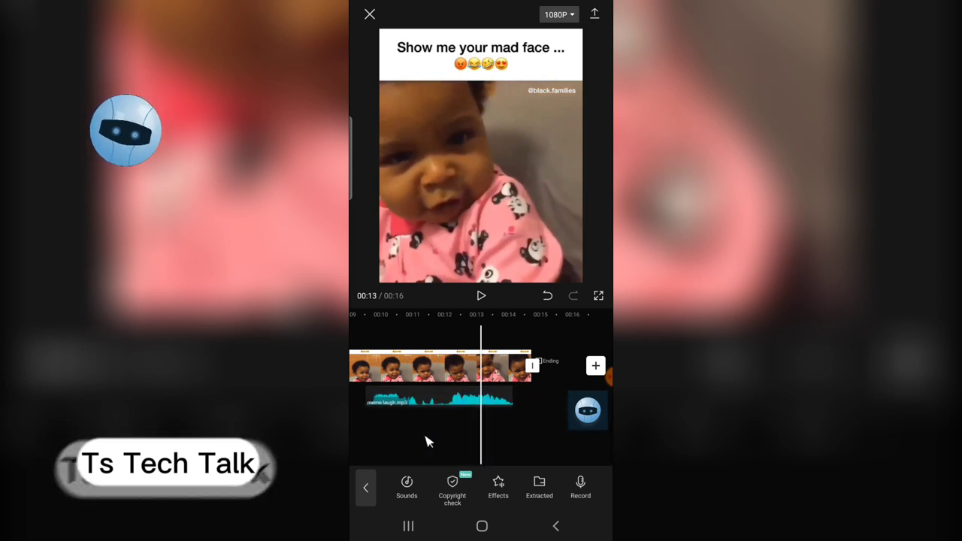
Play the start of the second laugh clip from about 00:09 to 00:11
left_click_drag(421, 451, 489, 423)
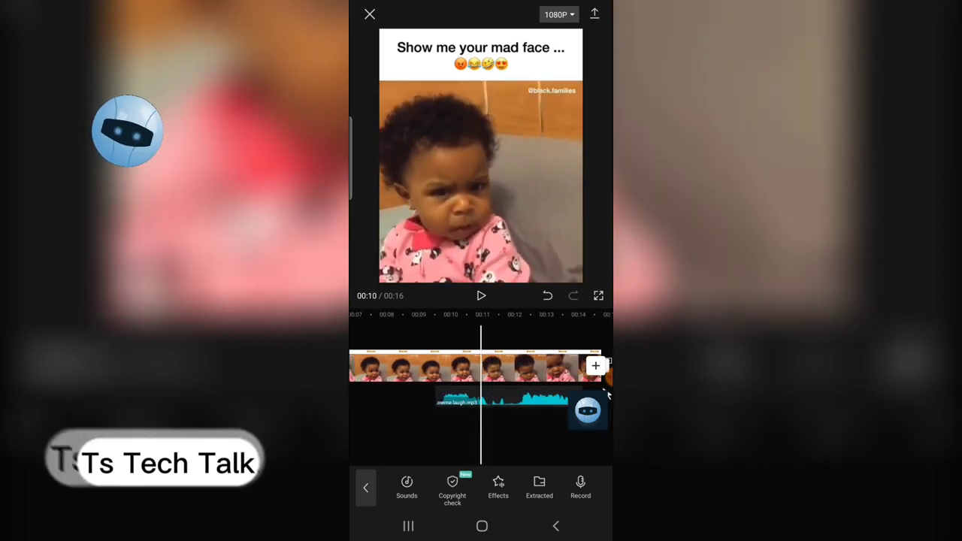
left_click(603, 377)
left_click(580, 344)
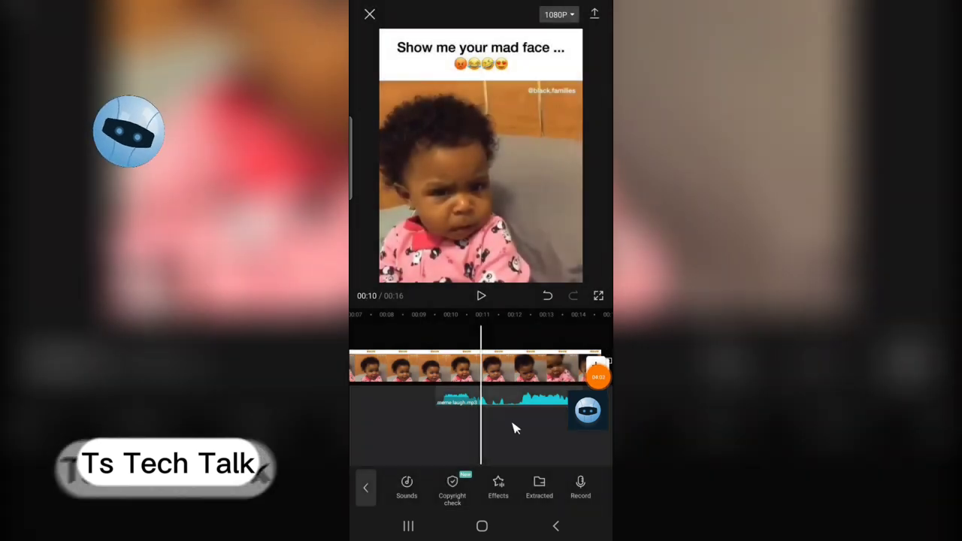
left_click_drag(511, 423, 539, 417)
left_click(482, 296)
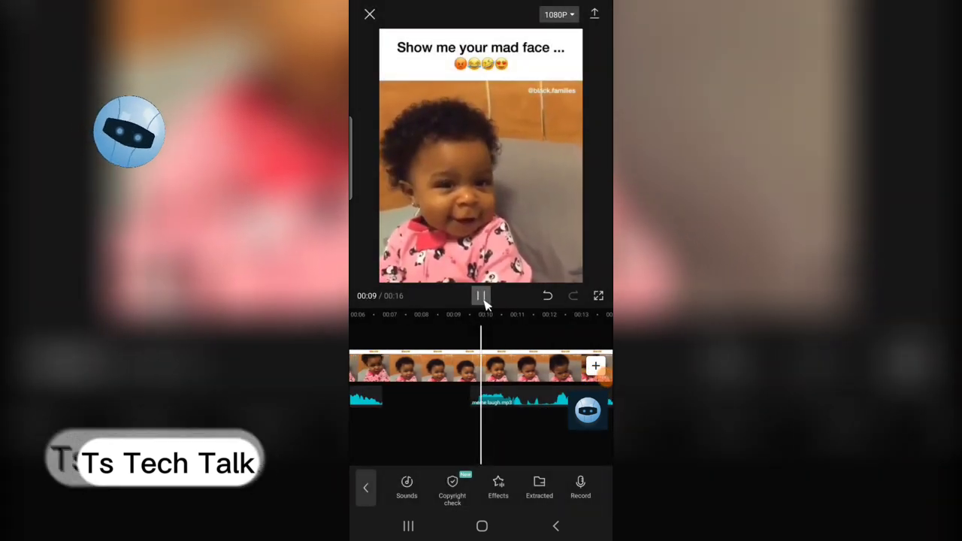
left_click(482, 296)
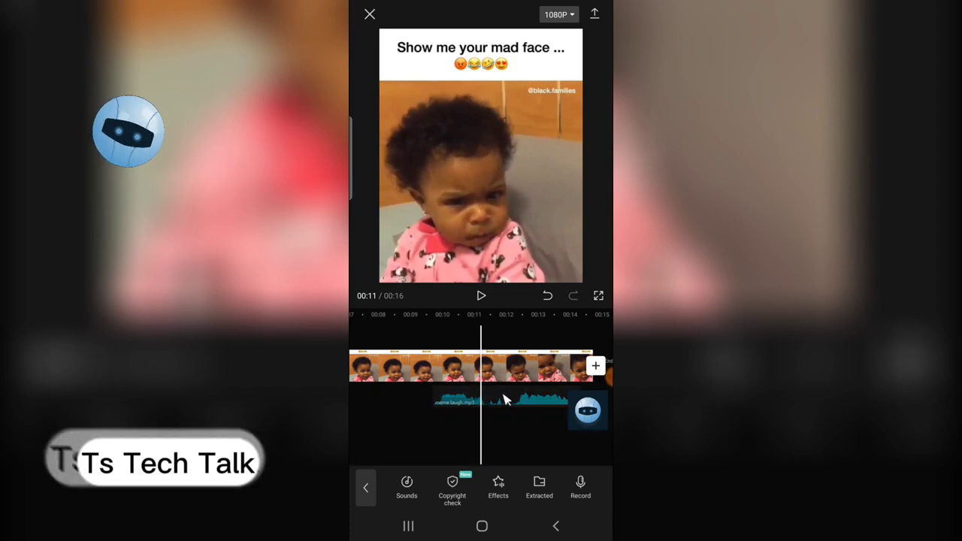
Replay the video from about 00:09 to 00:11 to check the second laugh clip's timing
left_click_drag(502, 421, 591, 424)
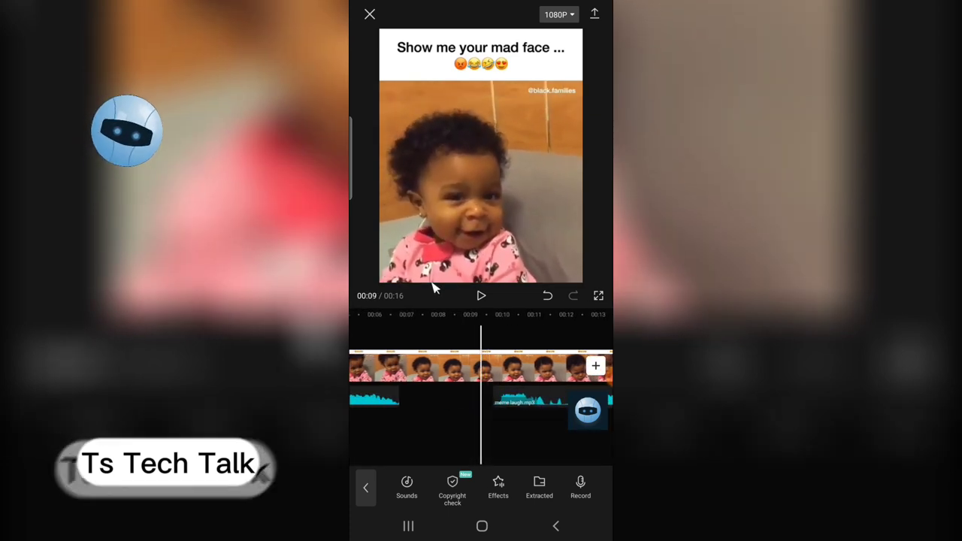
left_click(481, 296)
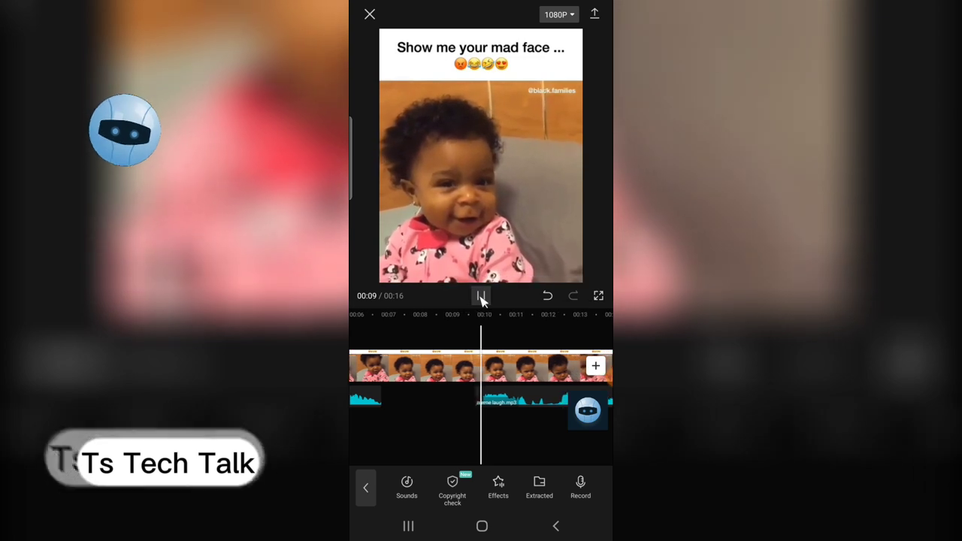
left_click(482, 297)
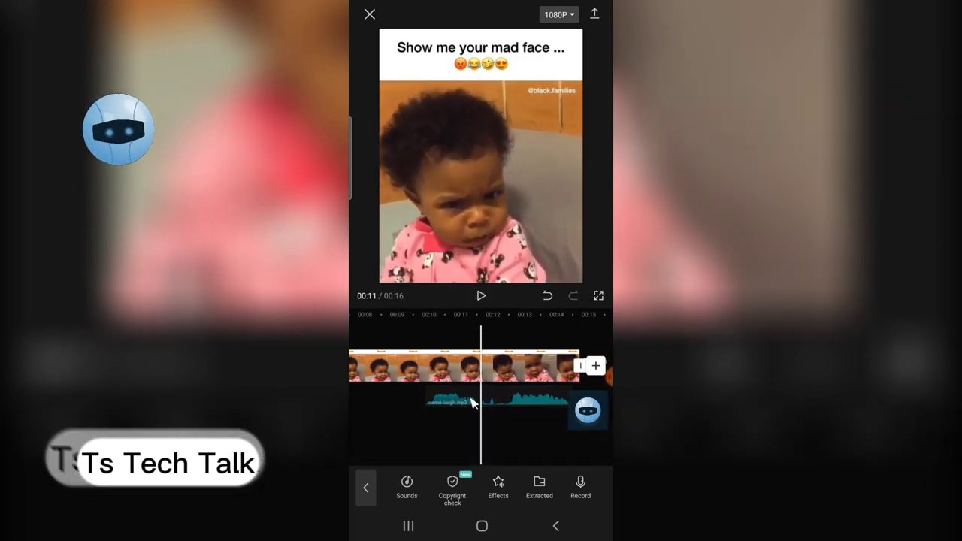
Move the second "meme laugh.mp3" clip so it starts at the cut between 00:10 and 00:11, where the last video segment begins
left_click_drag(446, 429, 484, 425)
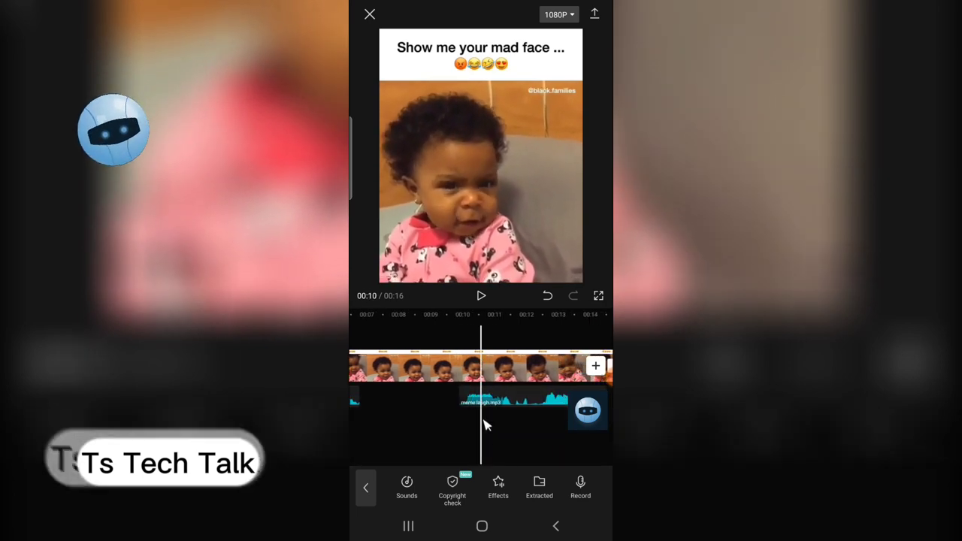
left_click(493, 376)
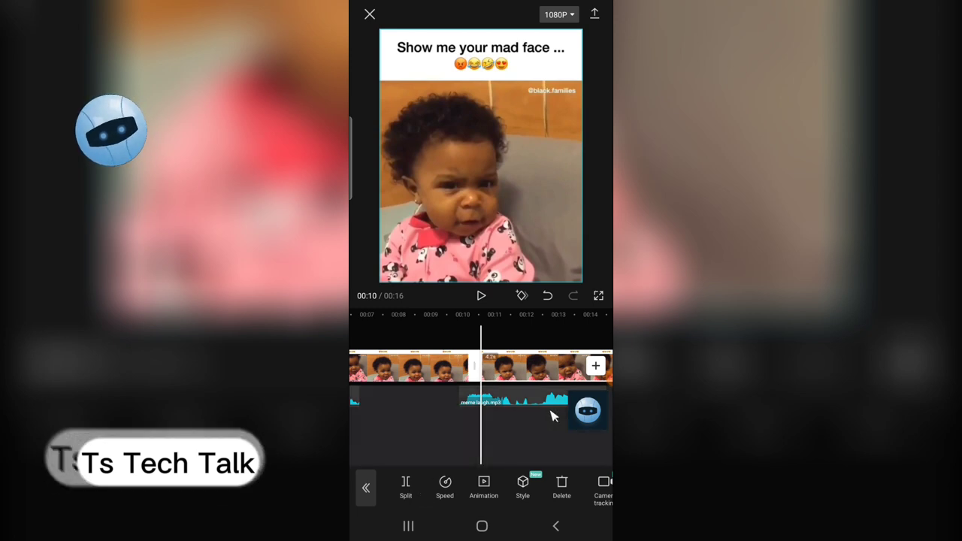
left_click_drag(553, 406, 558, 405)
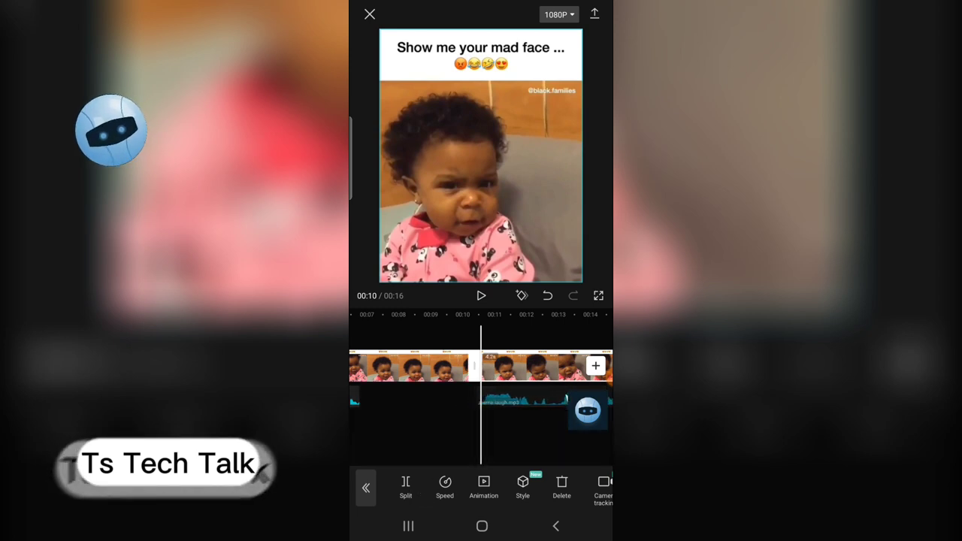
Play the second laugh clip from its new start, split it between 00:14 and 00:15, and delete the part after the split
left_click(481, 295)
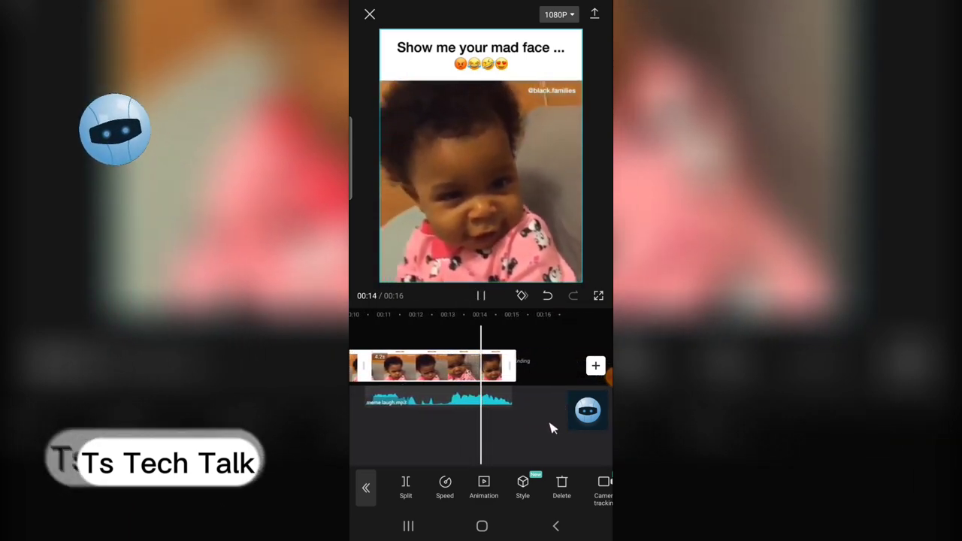
mouse_move(553, 426)
left_mouse_down()
mouse_move(609, 414)
mouse_move(552, 436)
left_mouse_up()
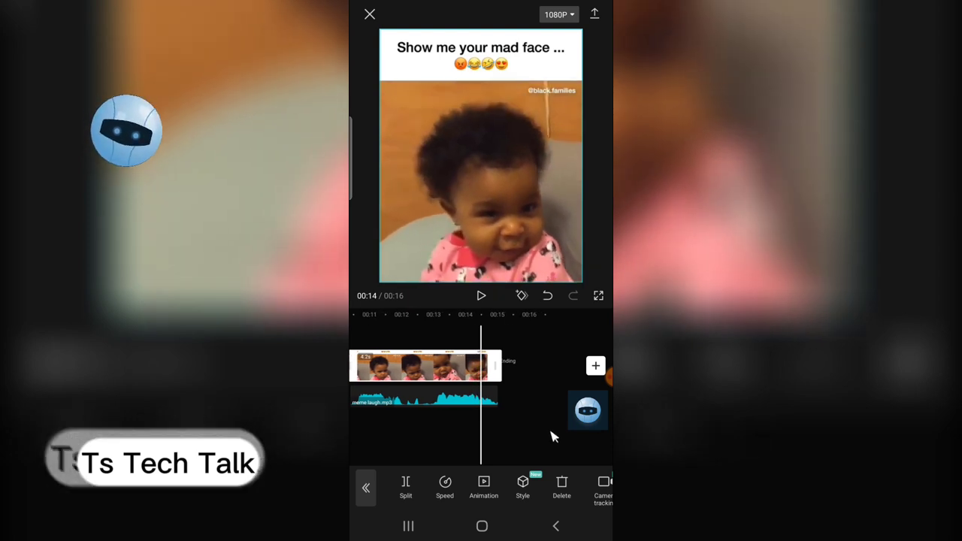
left_click(495, 405)
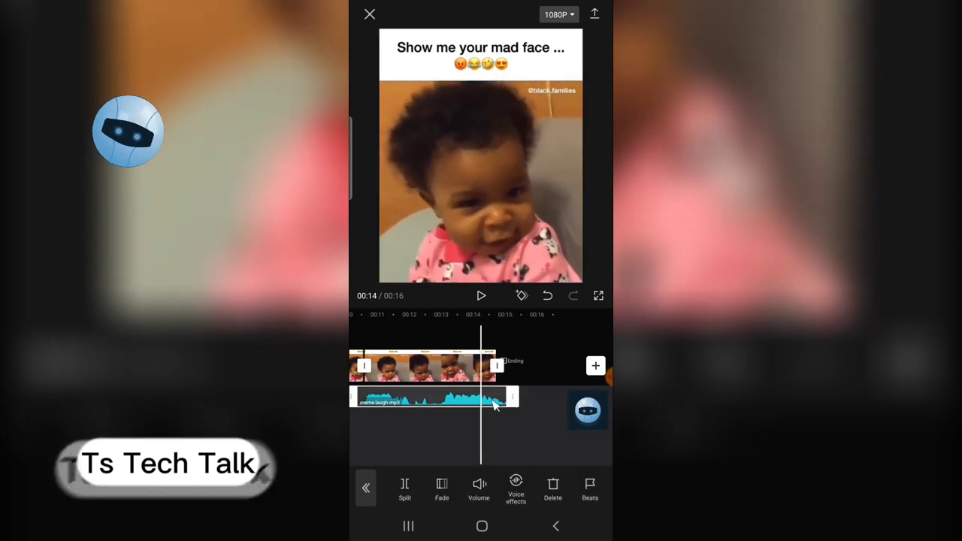
left_click(406, 488)
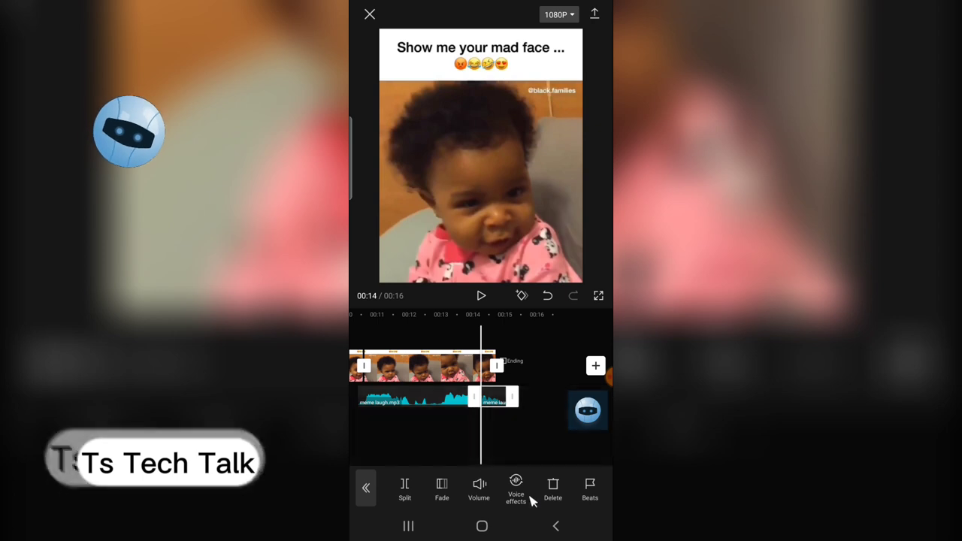
left_click(552, 489)
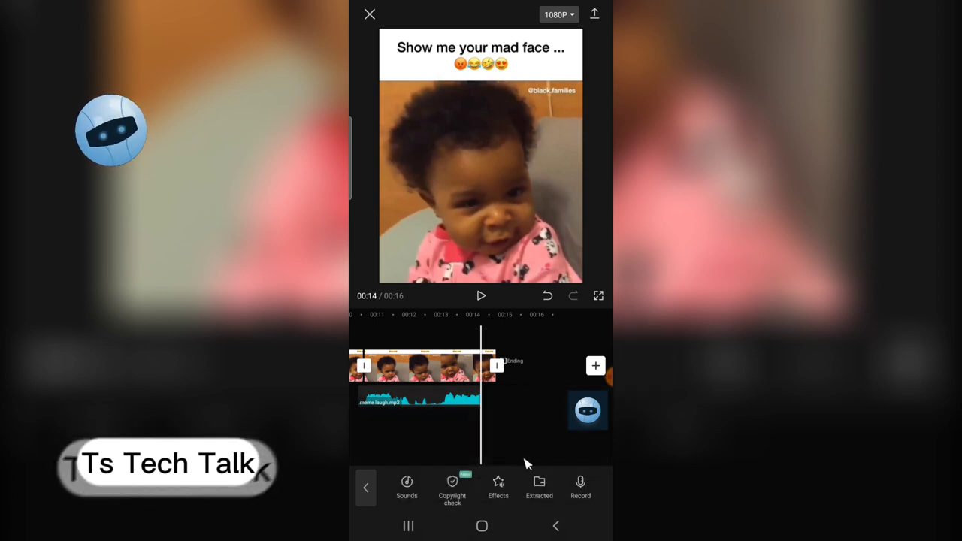
Apply a fade-out to the second trimmed "meme laugh.mp3" clip
left_click(460, 403)
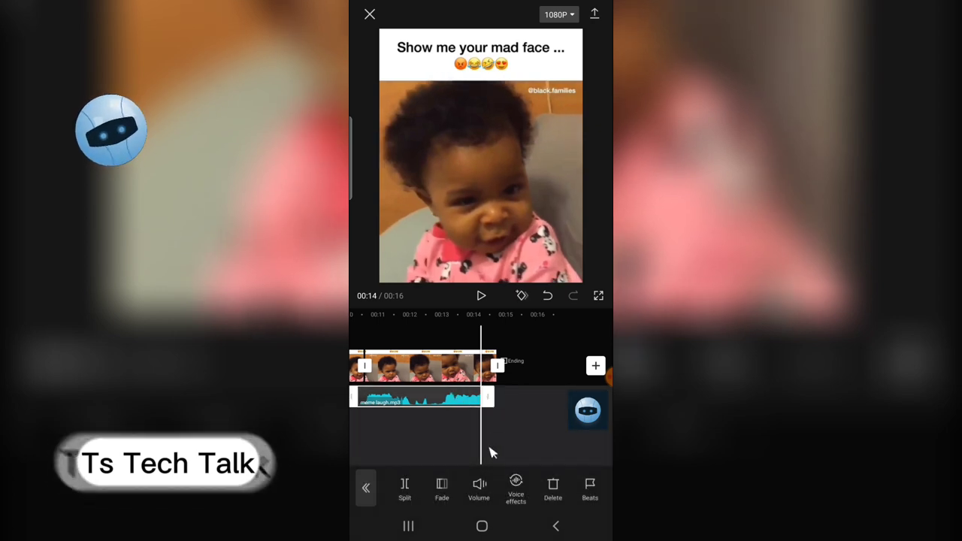
left_click(450, 497)
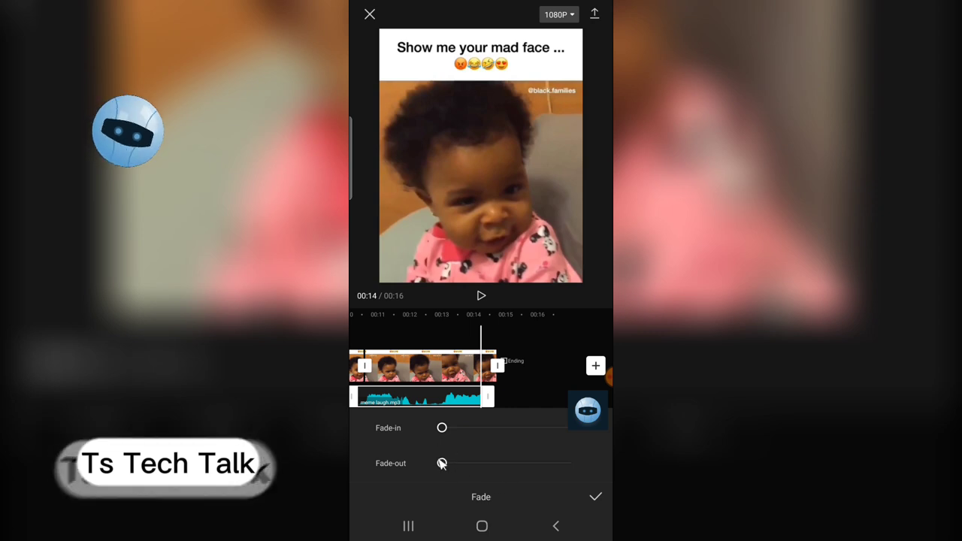
left_click_drag(442, 465, 523, 485)
left_click(597, 499)
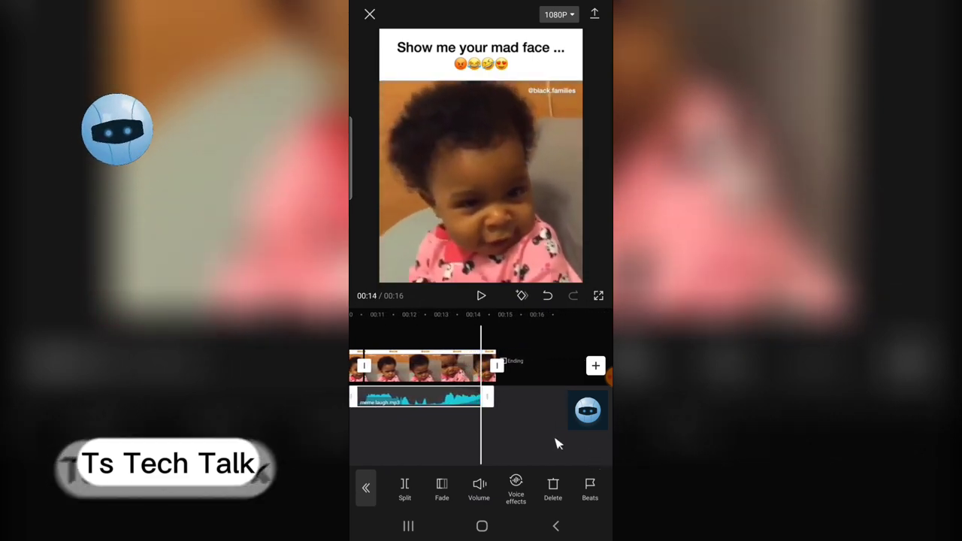
Delete the "Ending" clip from the end of the video track
left_click(553, 439)
left_click(543, 376)
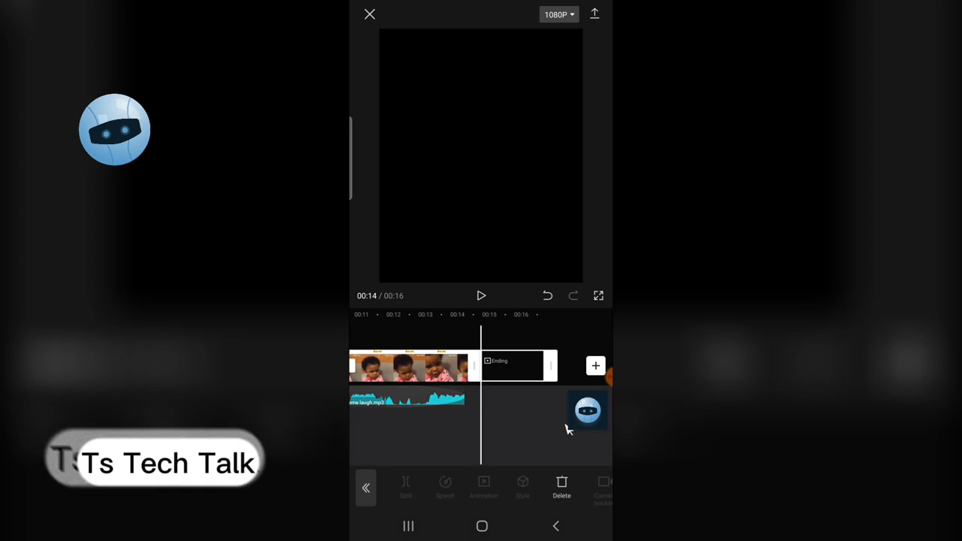
left_click(566, 484)
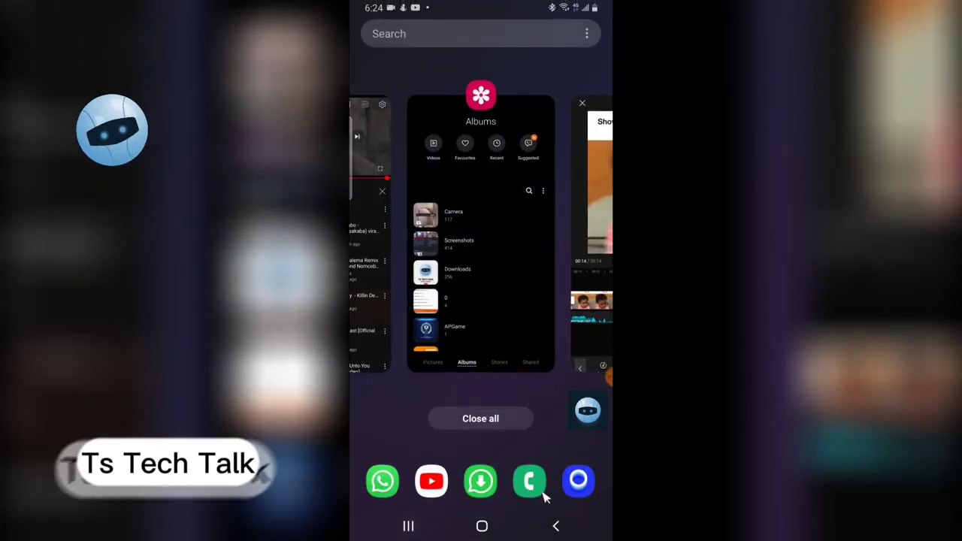
Return to the phone's home screen
left_click(479, 528)
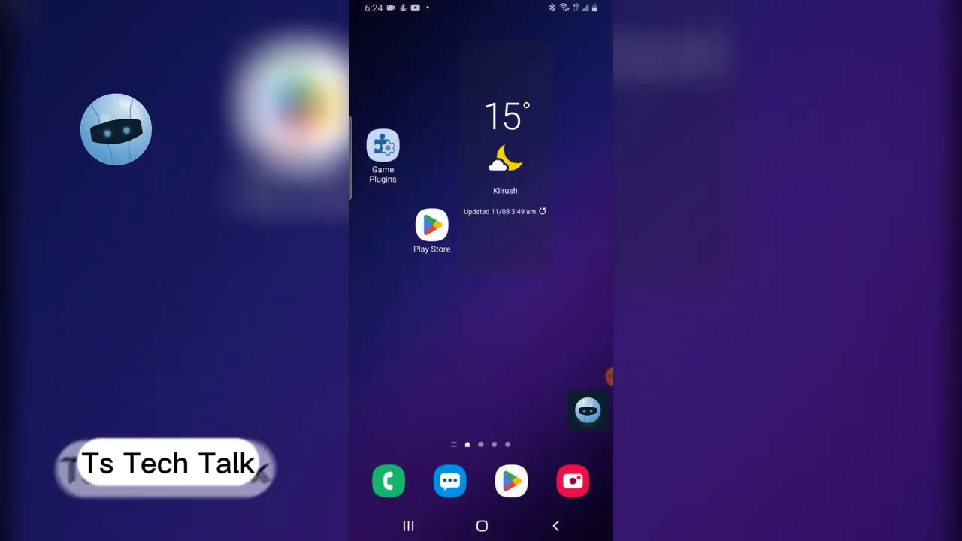
left_click_drag(611, 381, 600, 272)
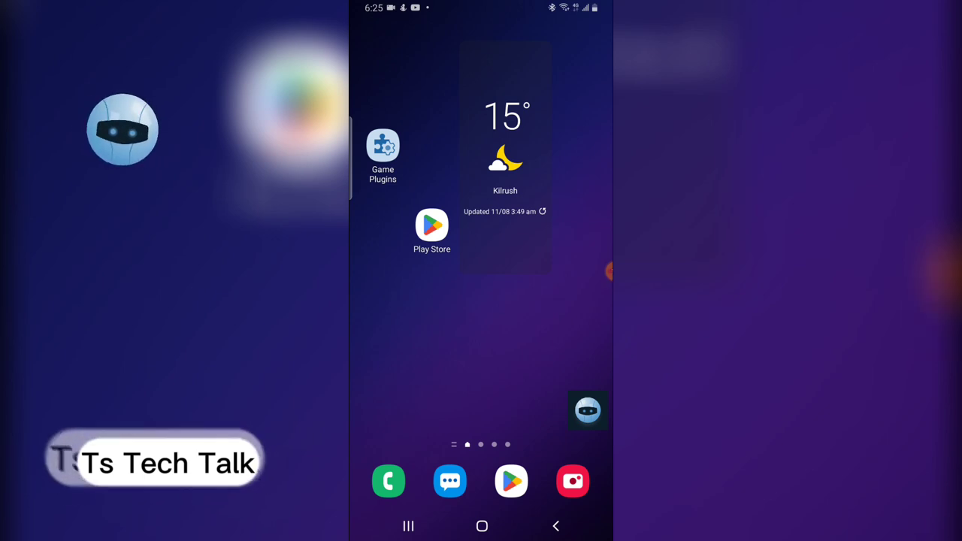
left_click(609, 272)
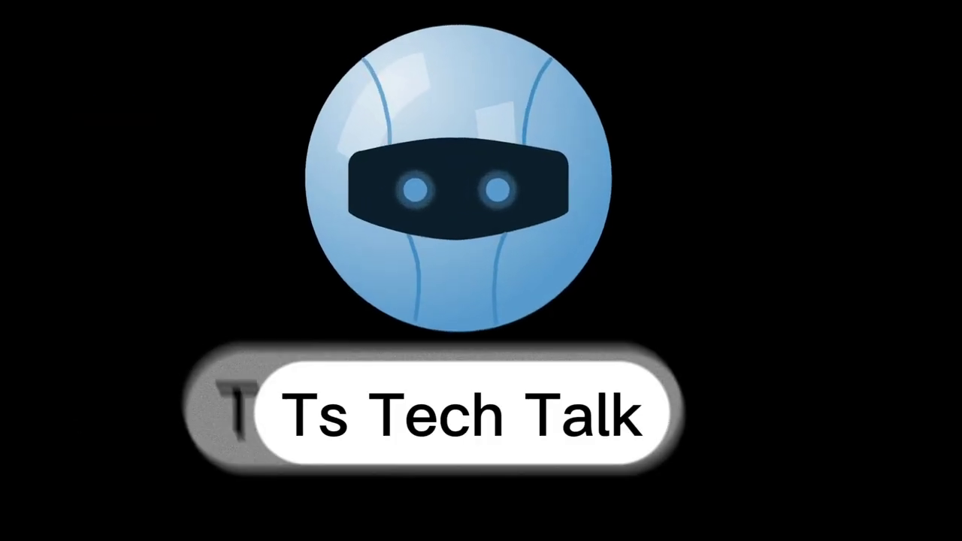